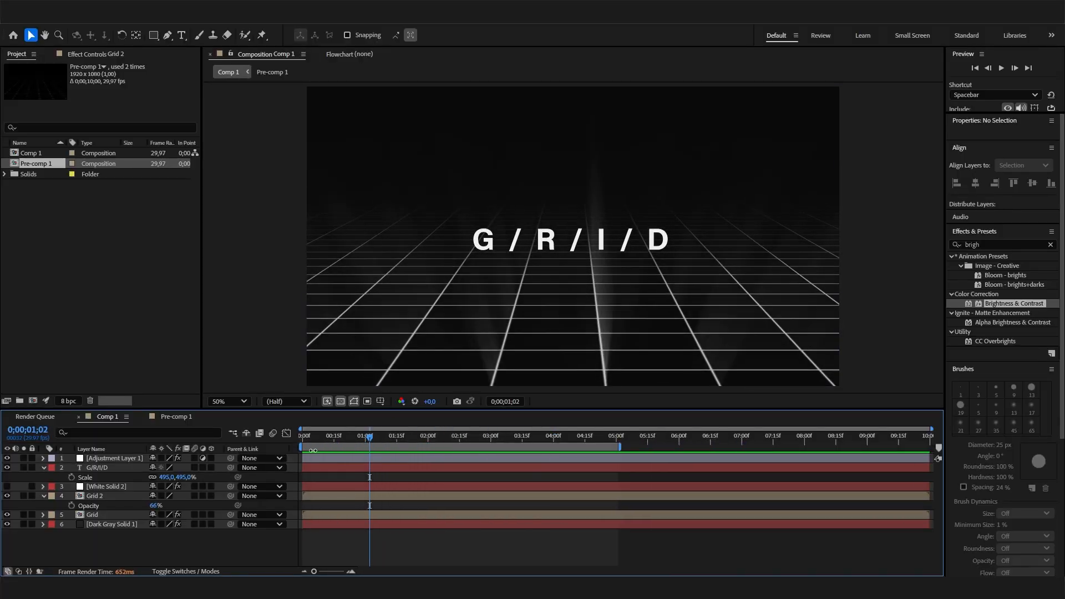
Preview the finished G/R/I/D grid animation in Comp 1
key(space)
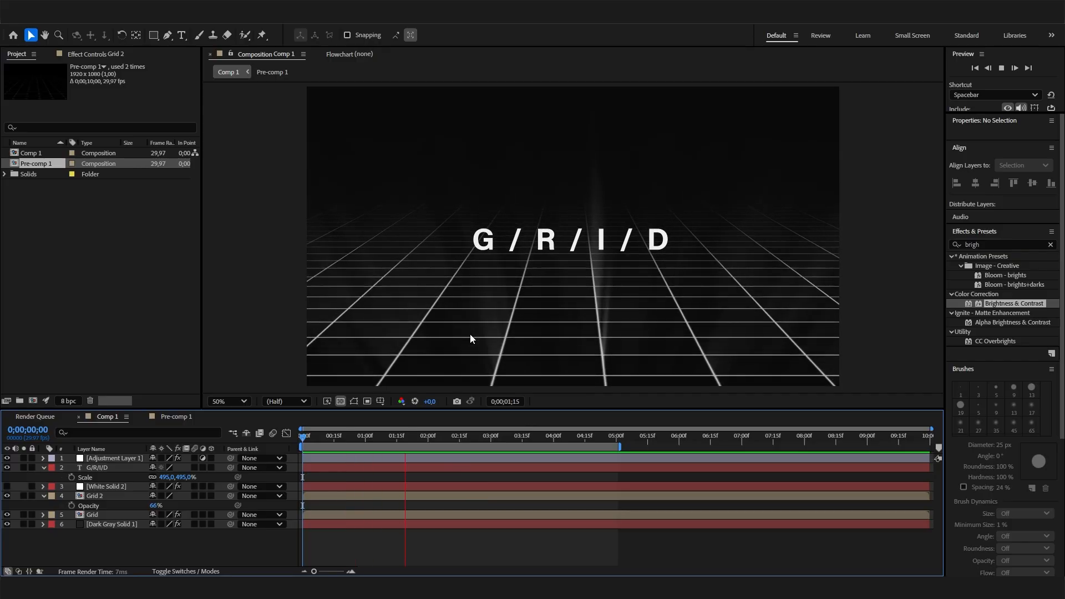
click(378, 438)
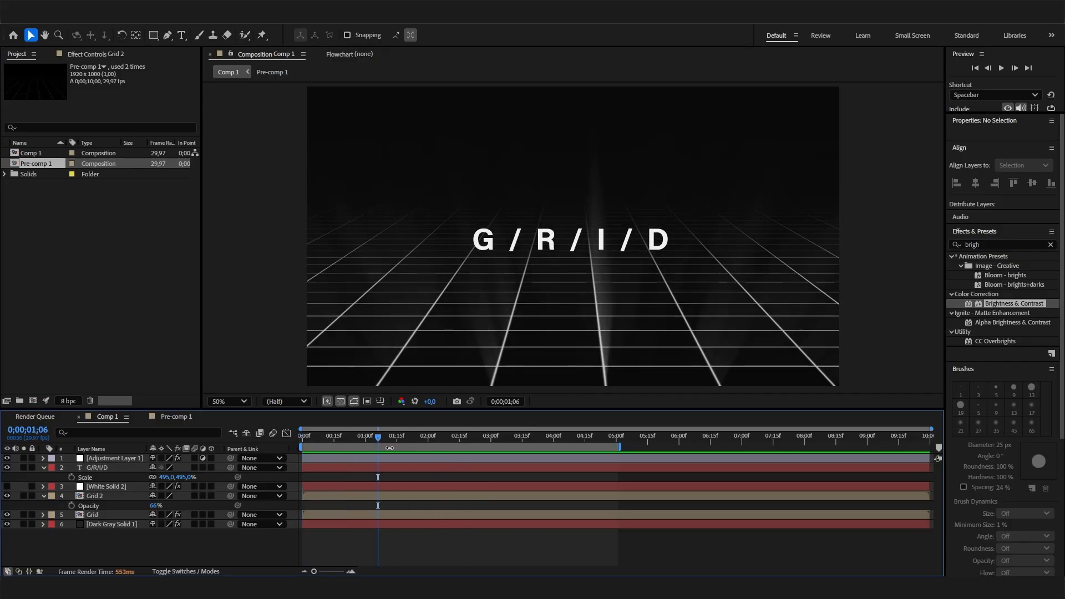
Create a new 1920x1080 composition at 29.97 fps with a 10-second duration
right_click(71, 256)
click(105, 261)
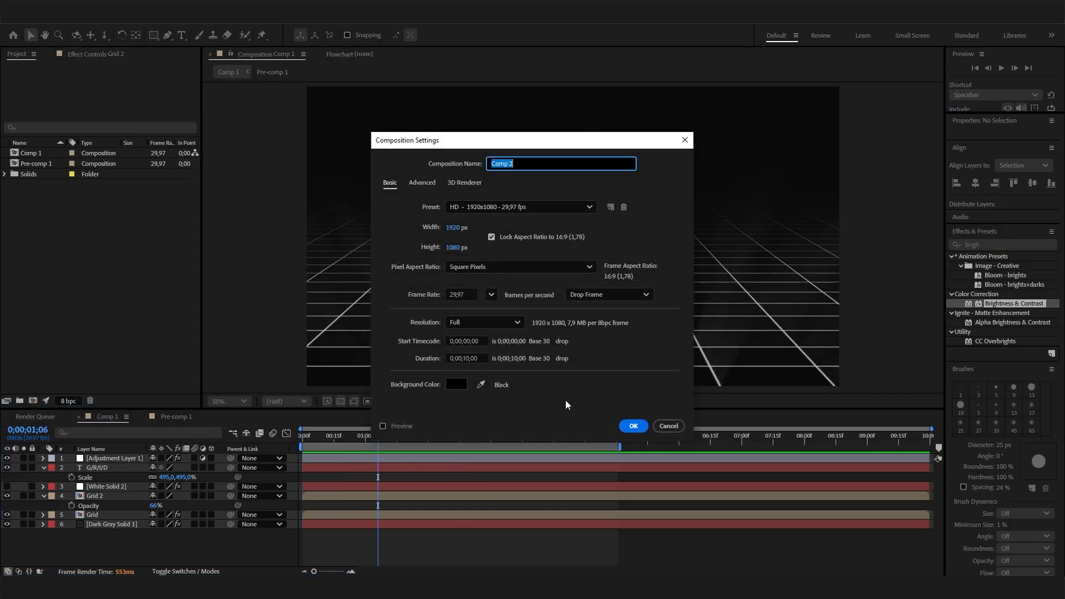
click(645, 428)
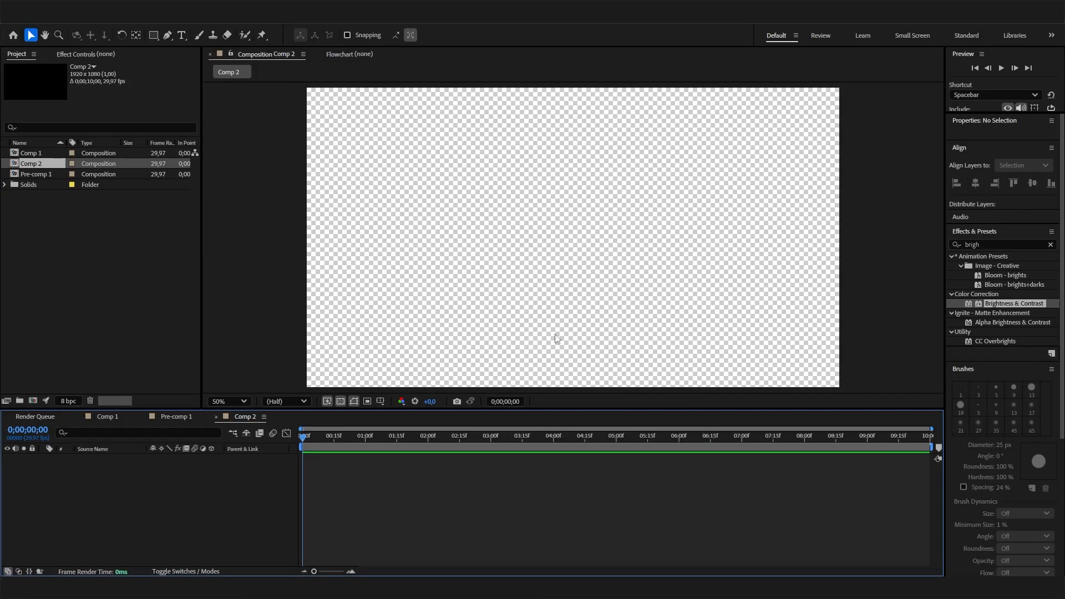
Add a 1920x1080 dark gray solid with color 0E0E0E to the new composition as the background
right_click(243, 465)
mouse_move(303, 331)
click(450, 362)
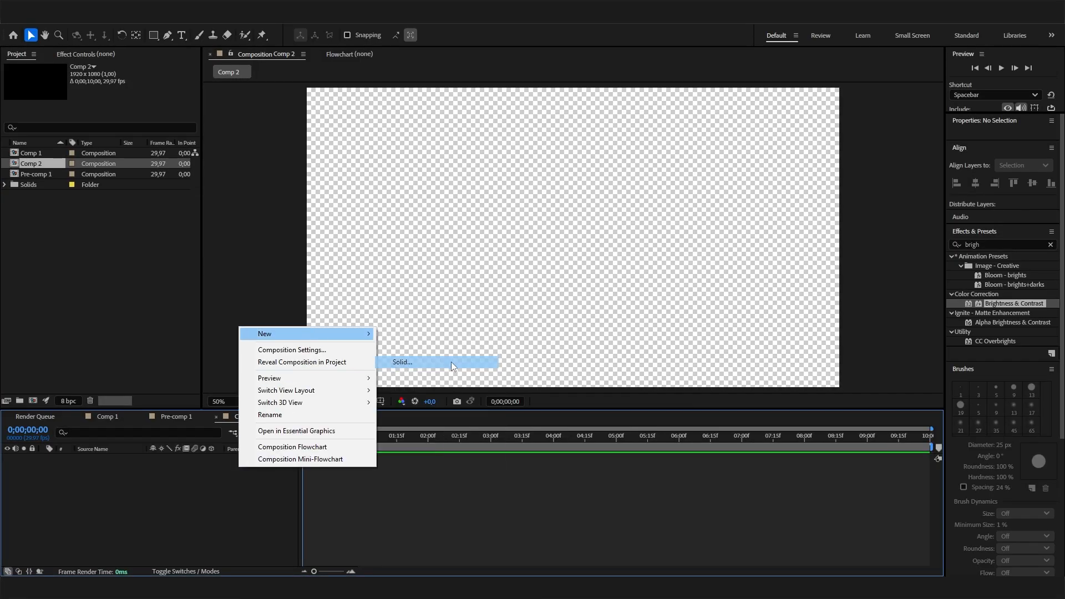
click(524, 377)
drag(524, 360, 373, 358)
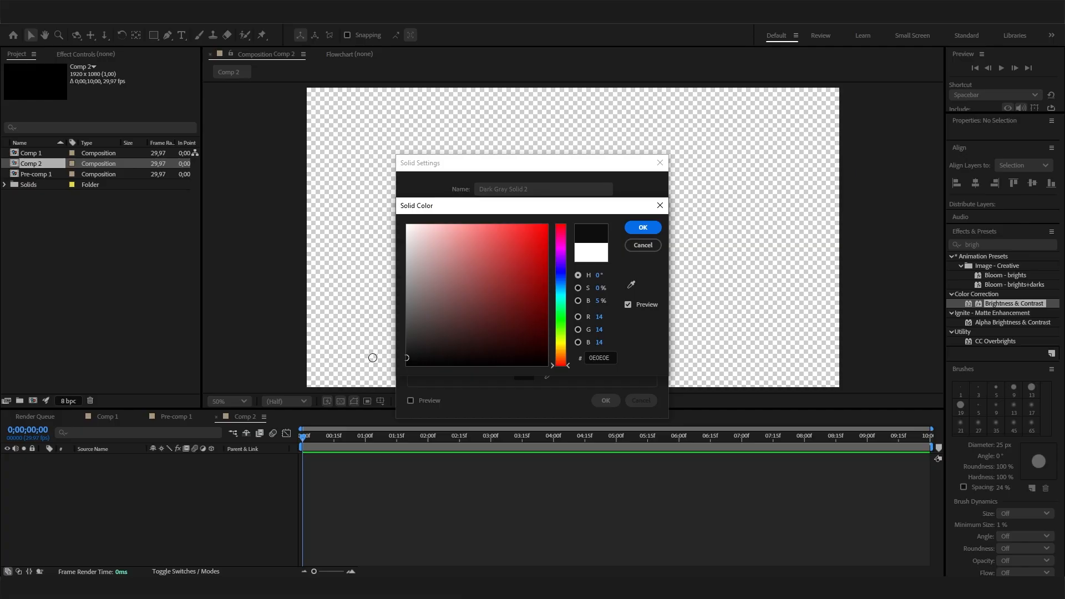
click(643, 228)
click(606, 400)
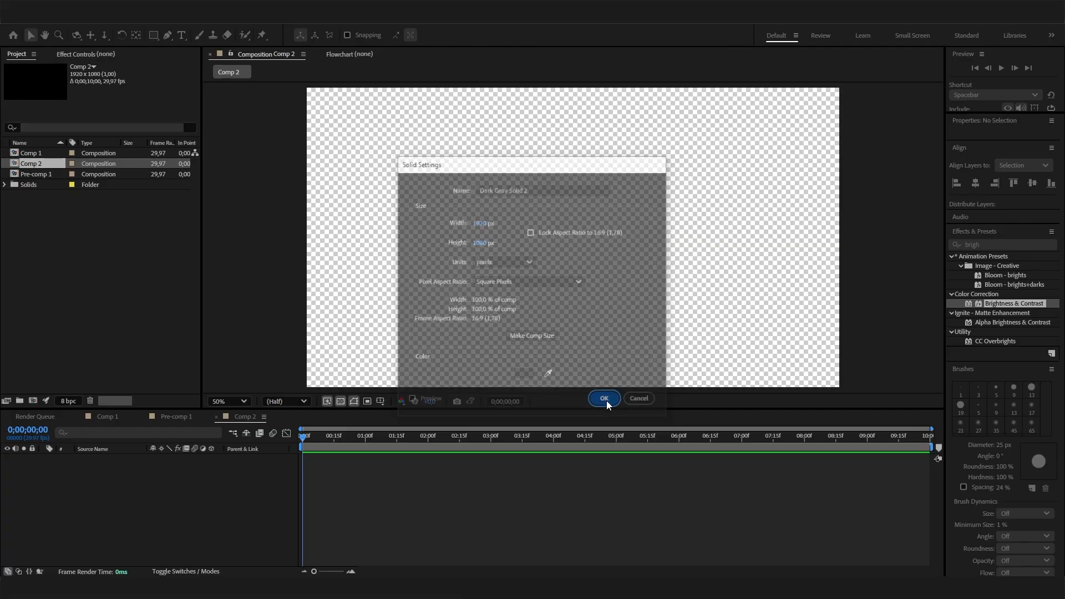
Add a 1920x1080 white solid with color FFFFFF above the dark gray background
right_click(207, 505)
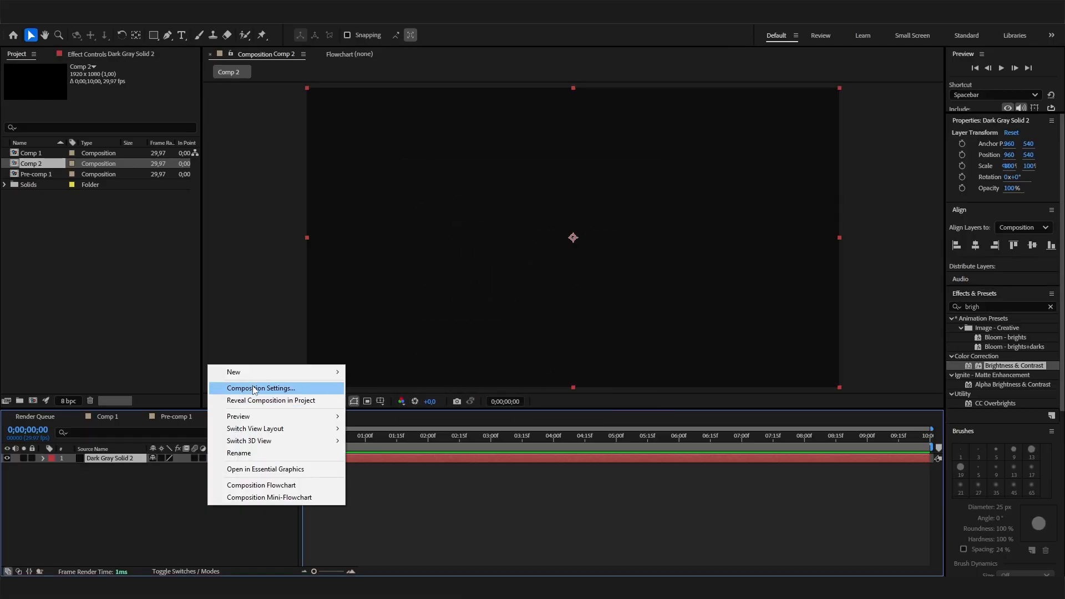
mouse_move(233, 369)
click(408, 402)
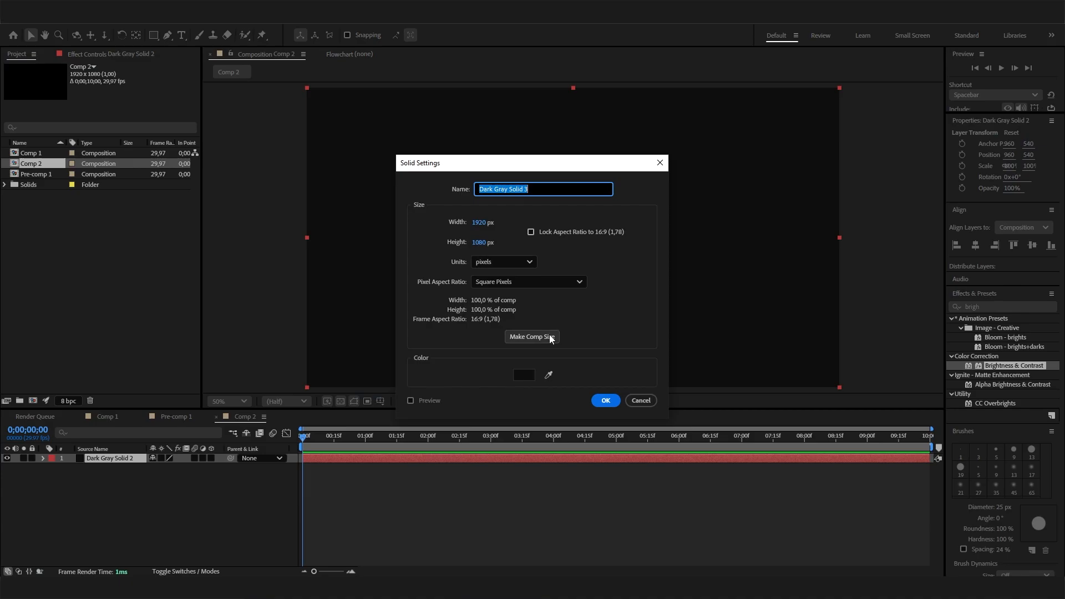
click(526, 375)
text(FFFFFF)
click(624, 236)
click(606, 398)
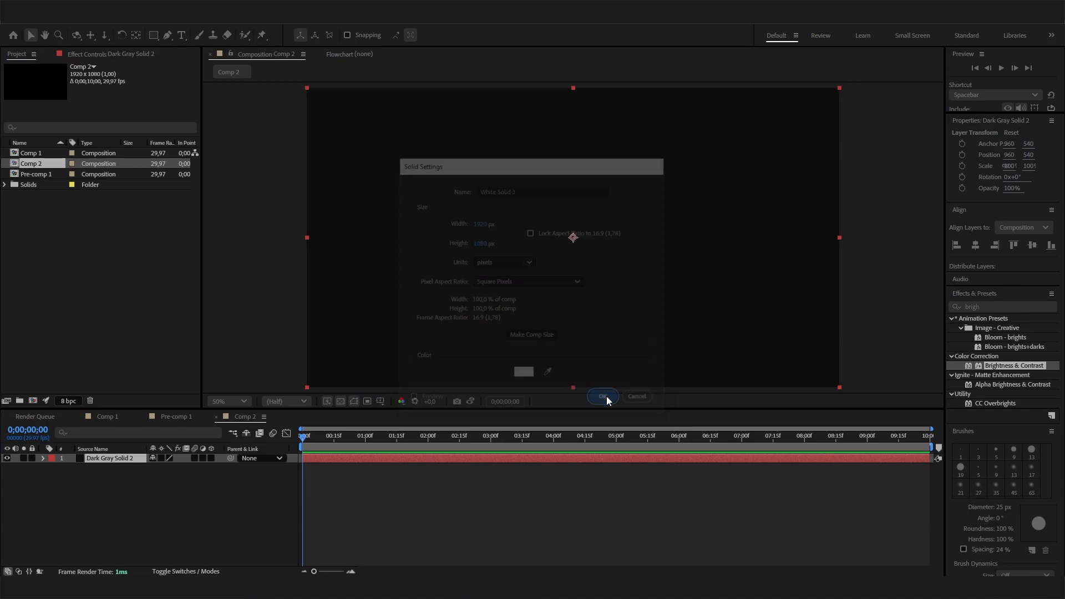
Find the Grid effect in the Generate category and apply it to the white solid
drag(980, 306, 804, 333)
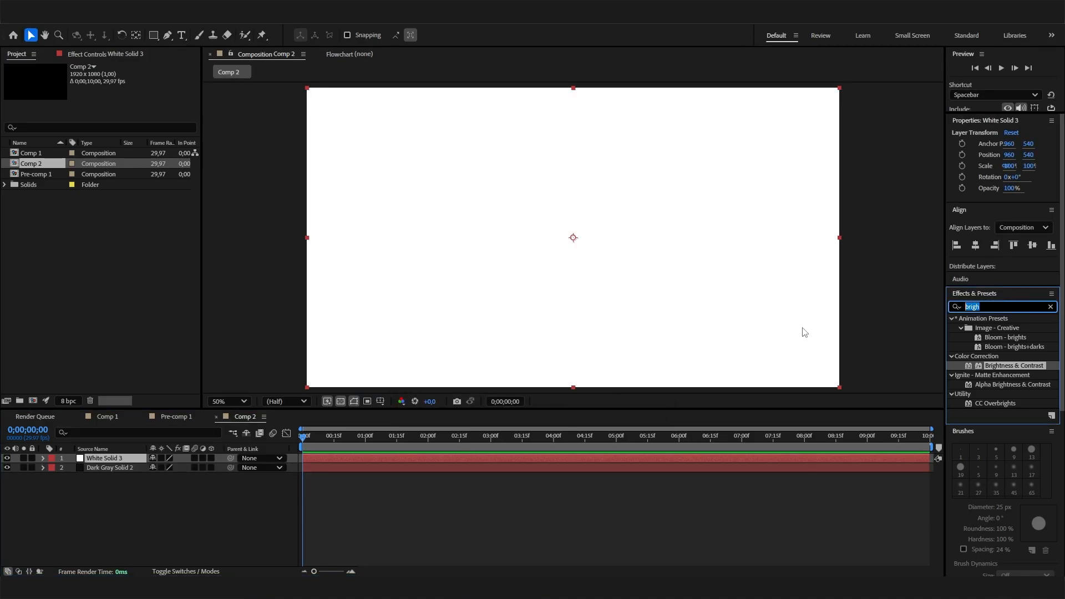
key(BackSpace)
text(grid)
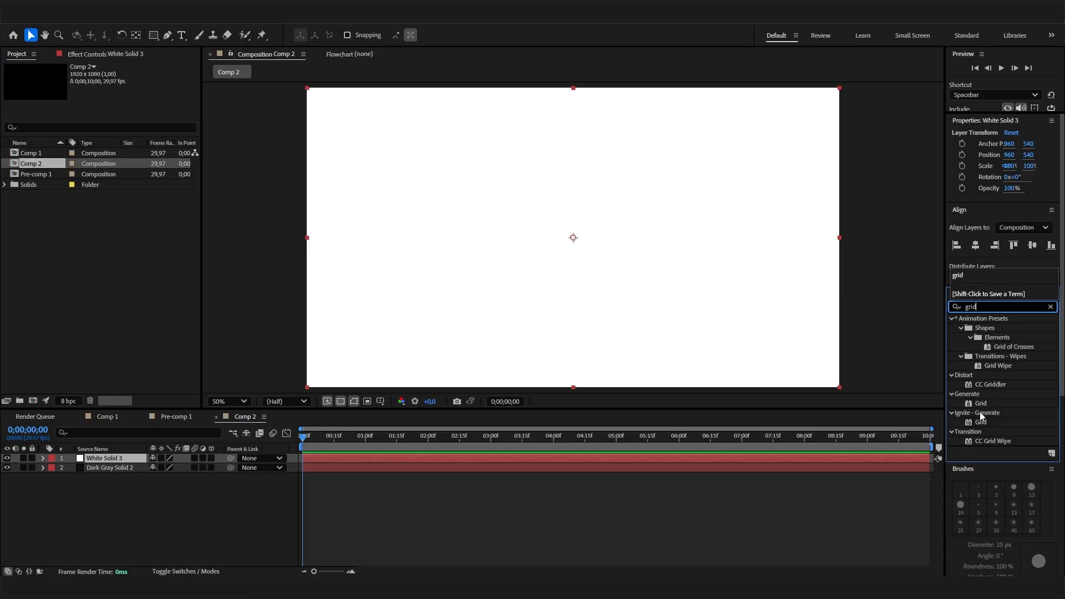
click(981, 404)
drag(980, 405, 140, 463)
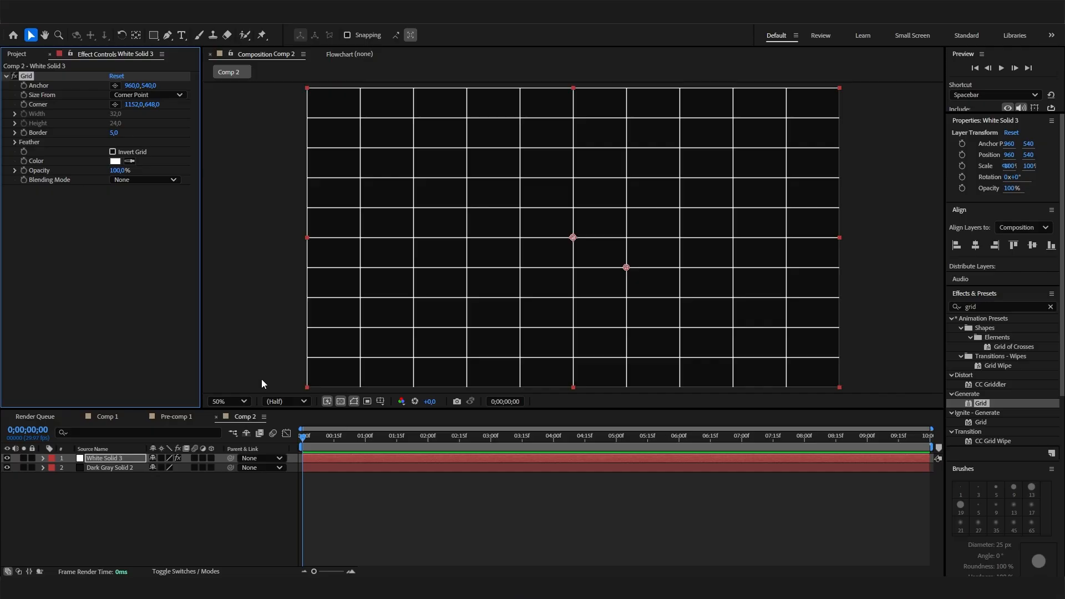
click(131, 500)
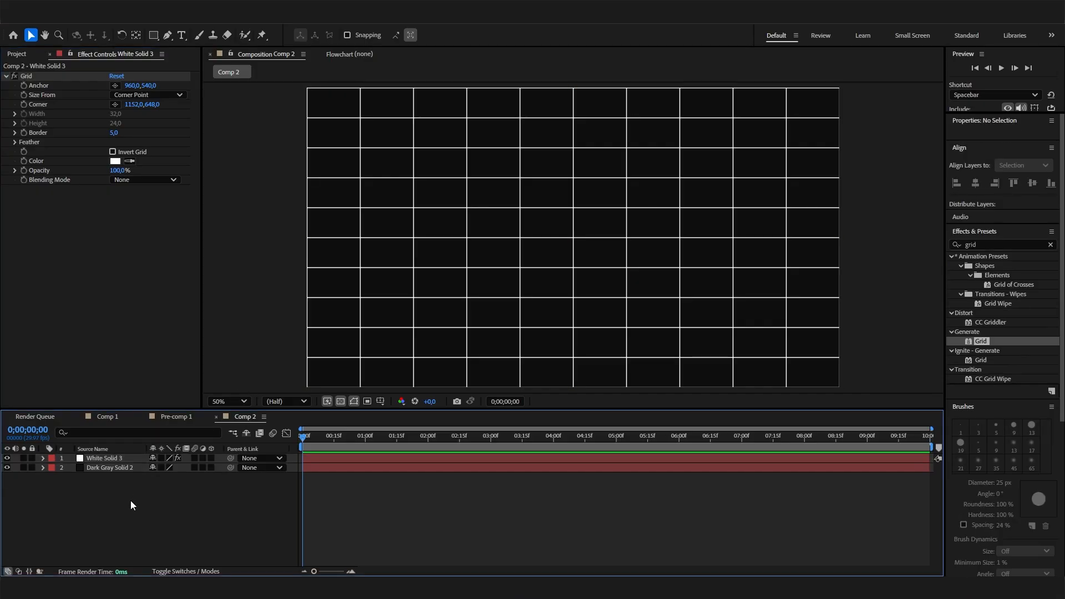
click(127, 462)
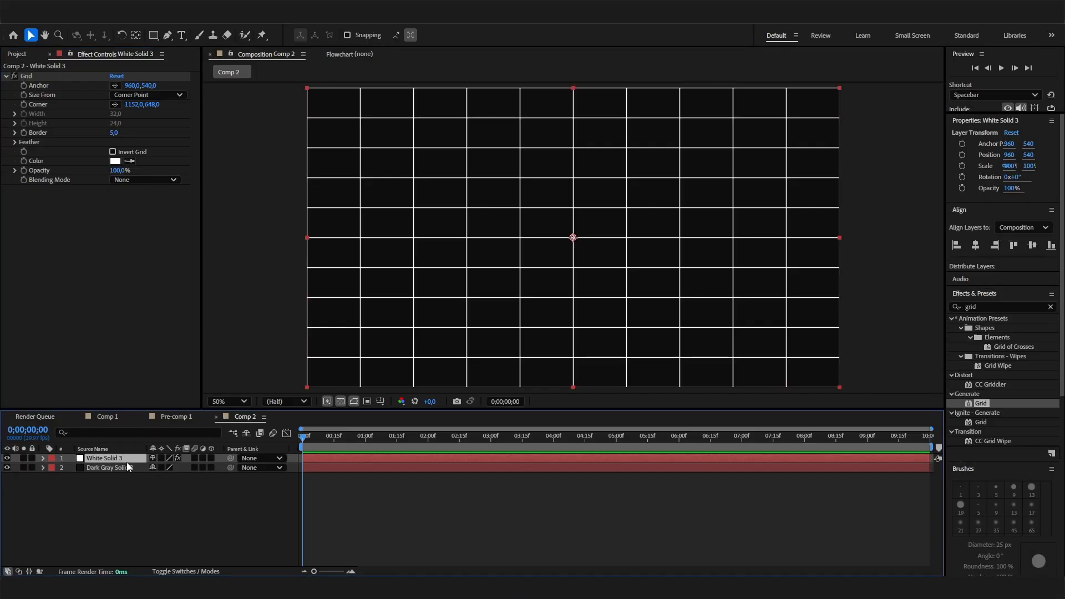
Make the white grid solid a 3D layer and switch the timeline between layer modes and switches
click(211, 458)
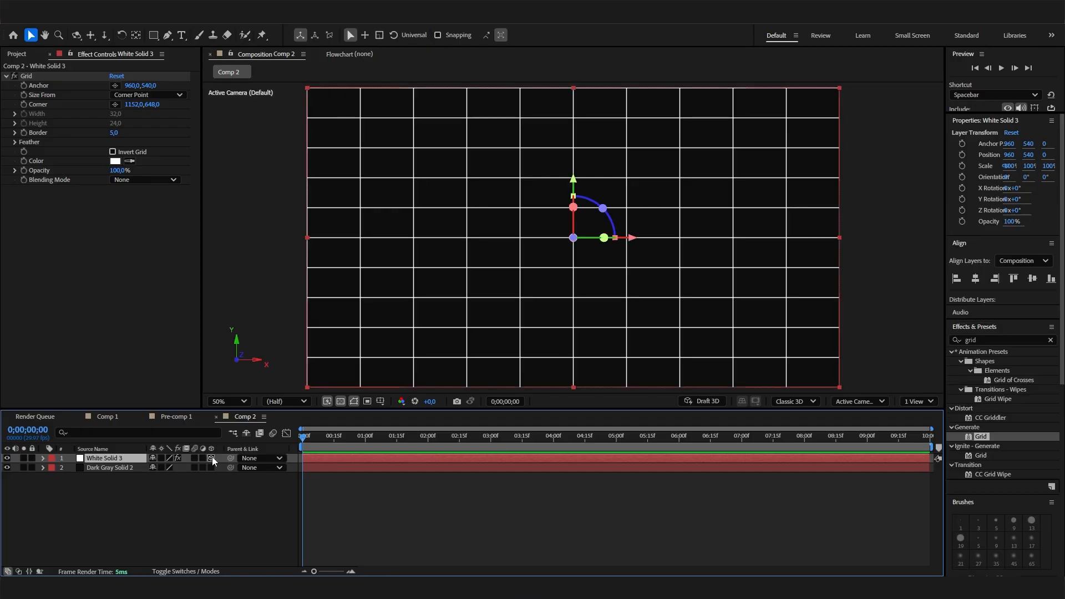
click(185, 567)
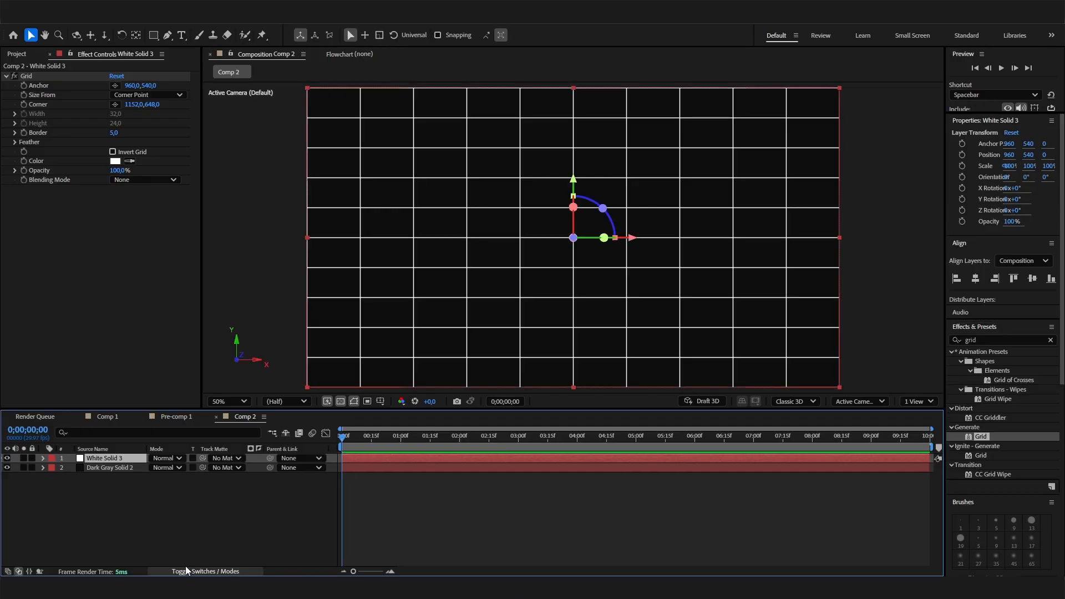
click(198, 568)
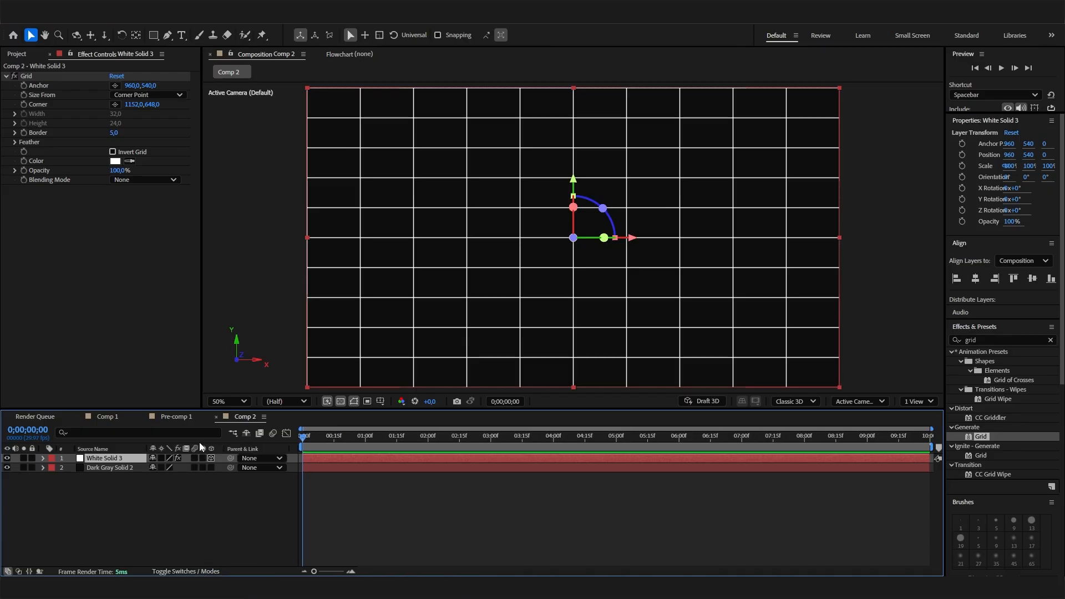
click(200, 565)
click(200, 566)
Reveal the white grid layer's rotation properties and tilt it to an X Rotation of -69°
click(112, 523)
click(114, 458)
key(r)
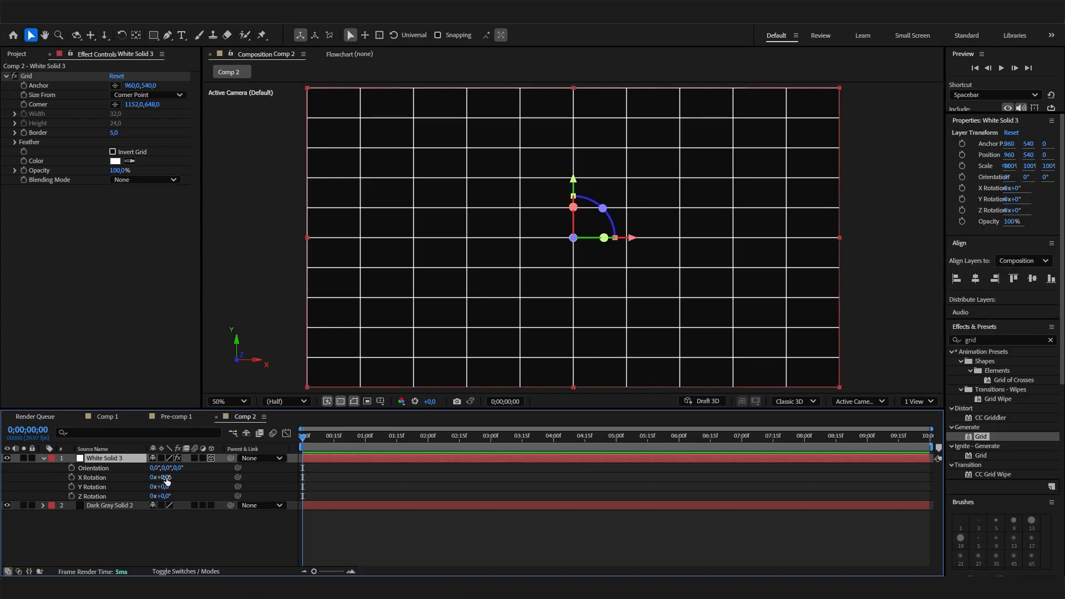
drag(166, 480, 126, 480)
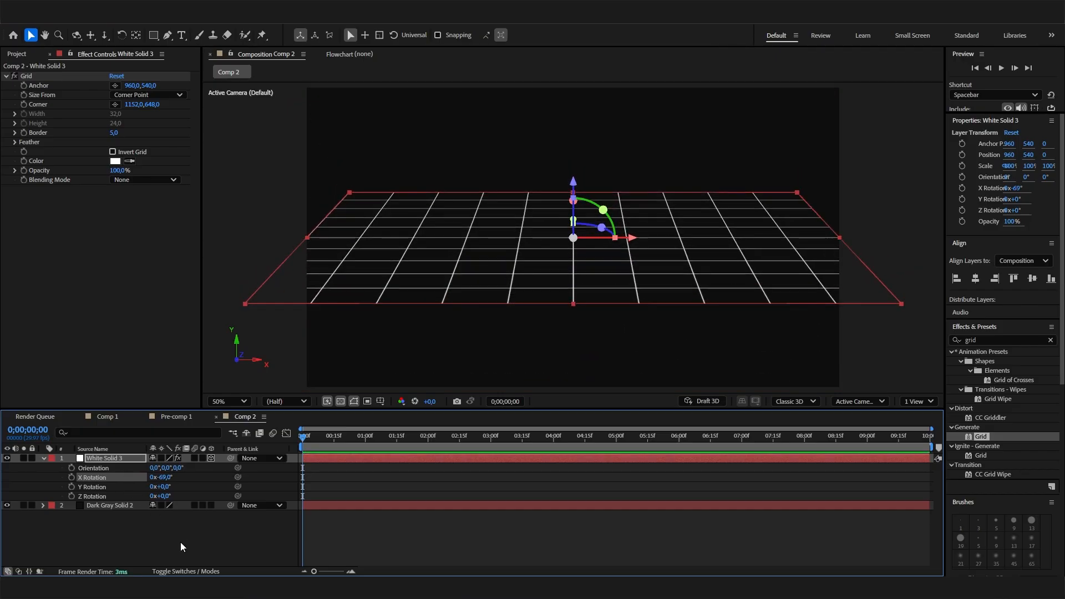
click(179, 540)
Try an X Rotation of -80° on the white grid layer
click(164, 477)
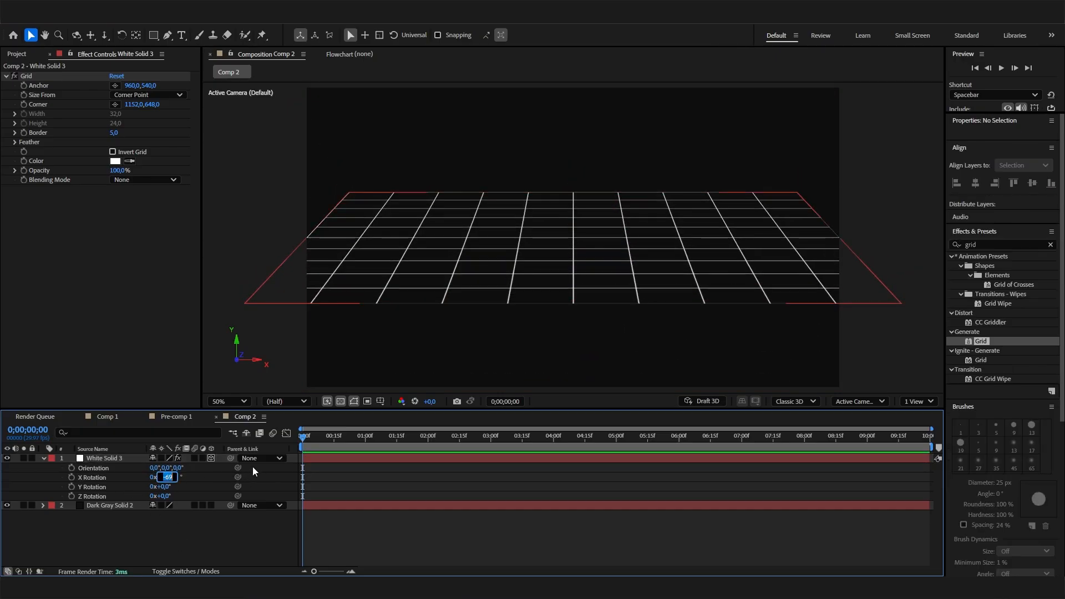
key(BackSpace)
text(-80)
key(Return)
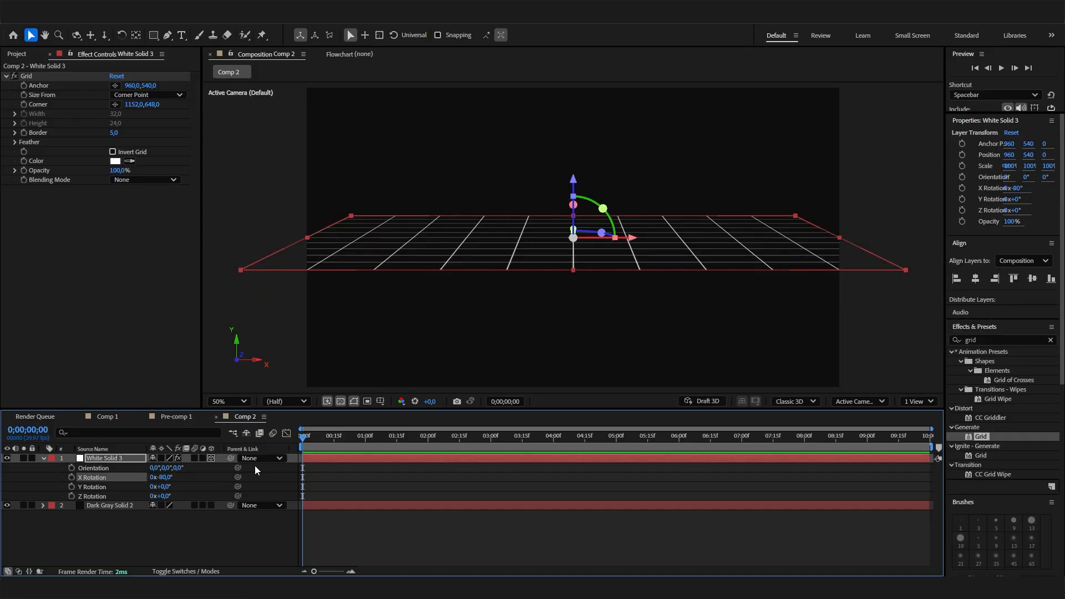
Set the white grid layer's X Rotation to -70°
click(167, 478)
key(Return)
click(194, 534)
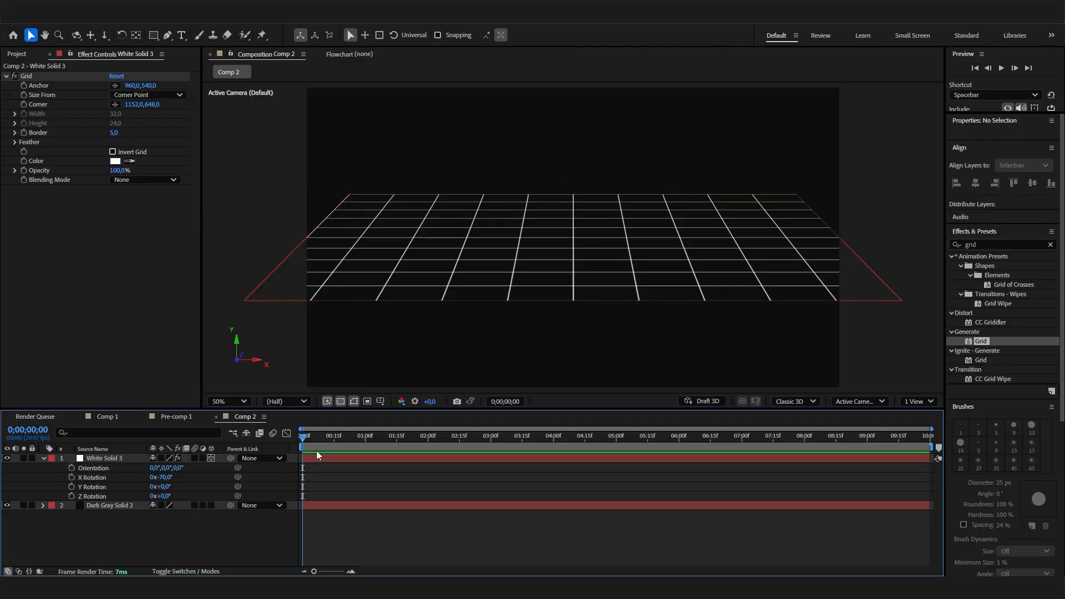
drag(316, 447, 256, 451)
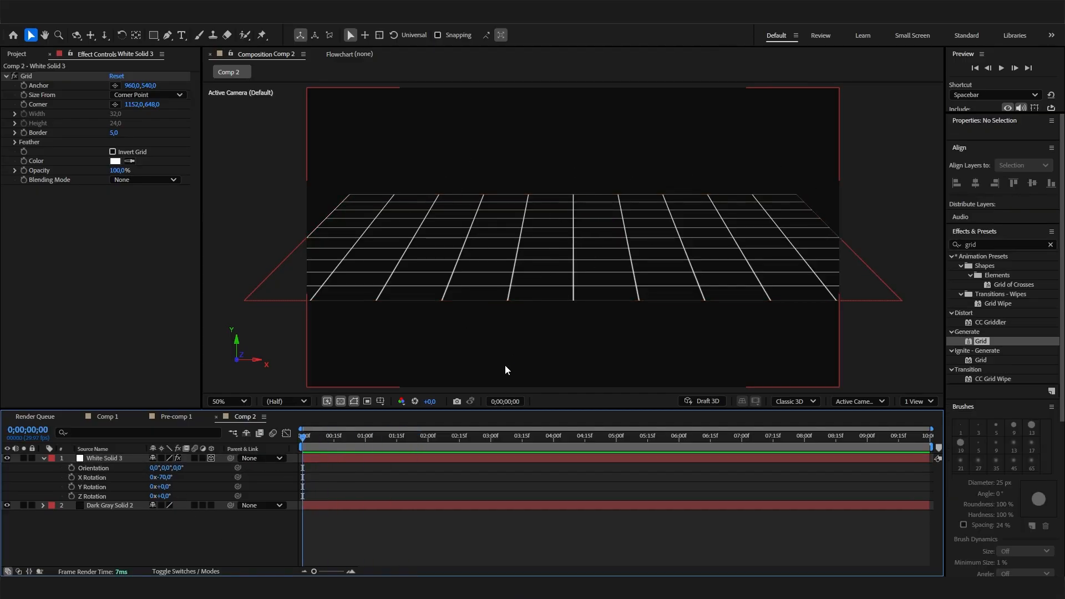
Find the Motion Tile effect and apply it to the white grid layer
click(100, 457)
click(999, 340)
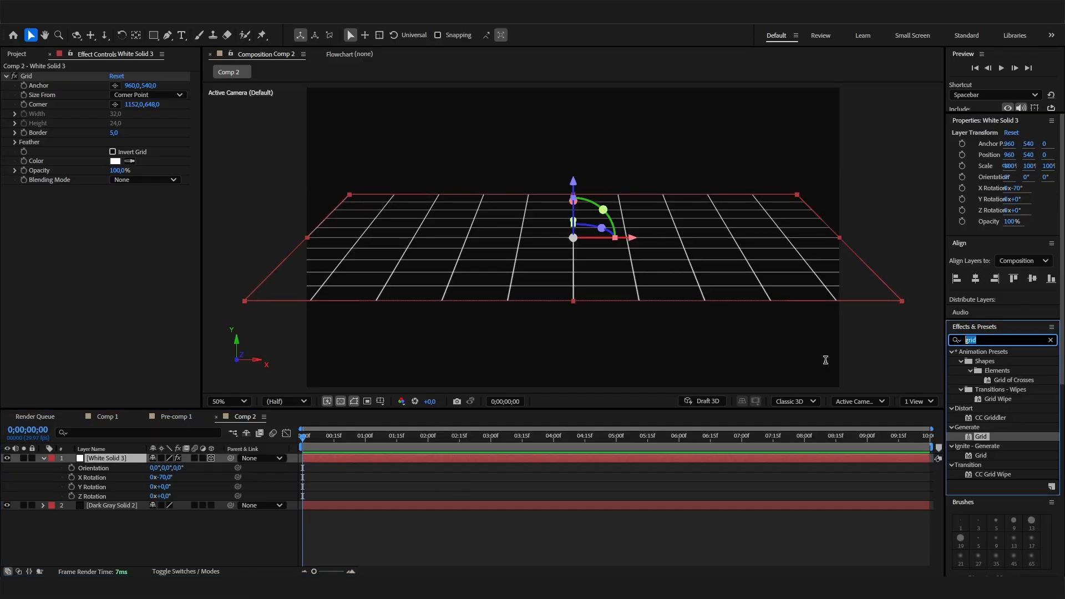
text(motion)
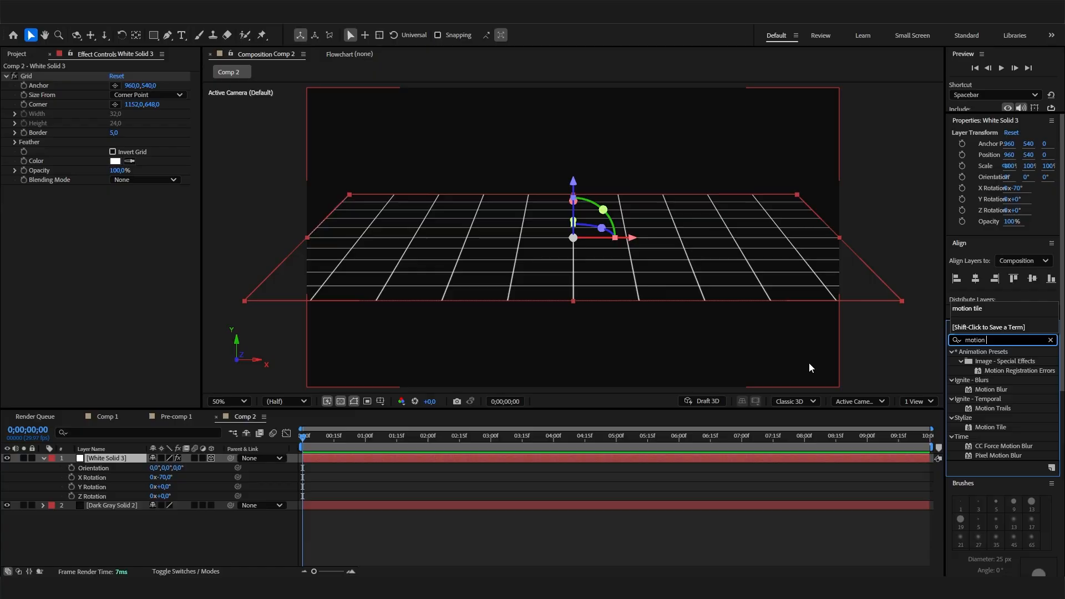
click(997, 429)
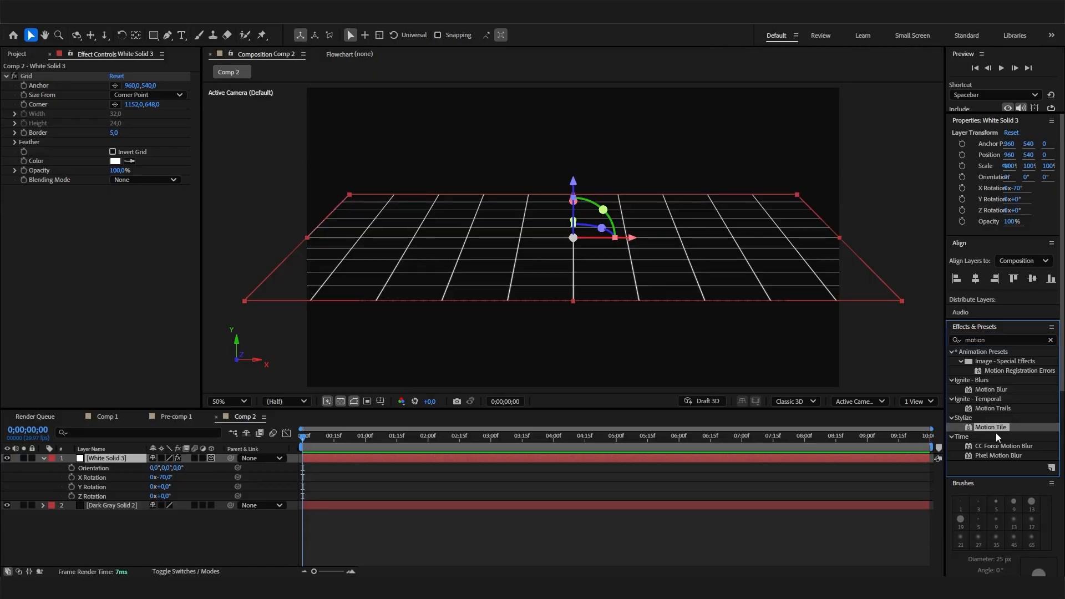
drag(994, 431, 185, 334)
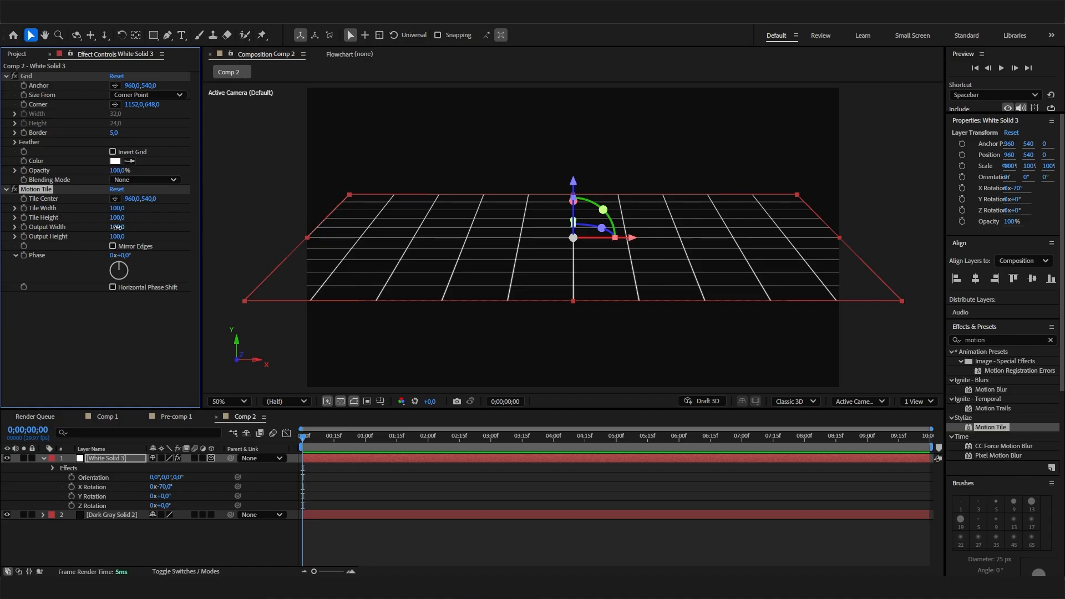
Extend the grid with Motion Tile by setting Output Width to 290 and Output Height to 550
mouse_move(117, 227)
mouse_down()
mouse_move(123, 237)
mouse_move(158, 235)
mouse_move(131, 236)
mouse_up()
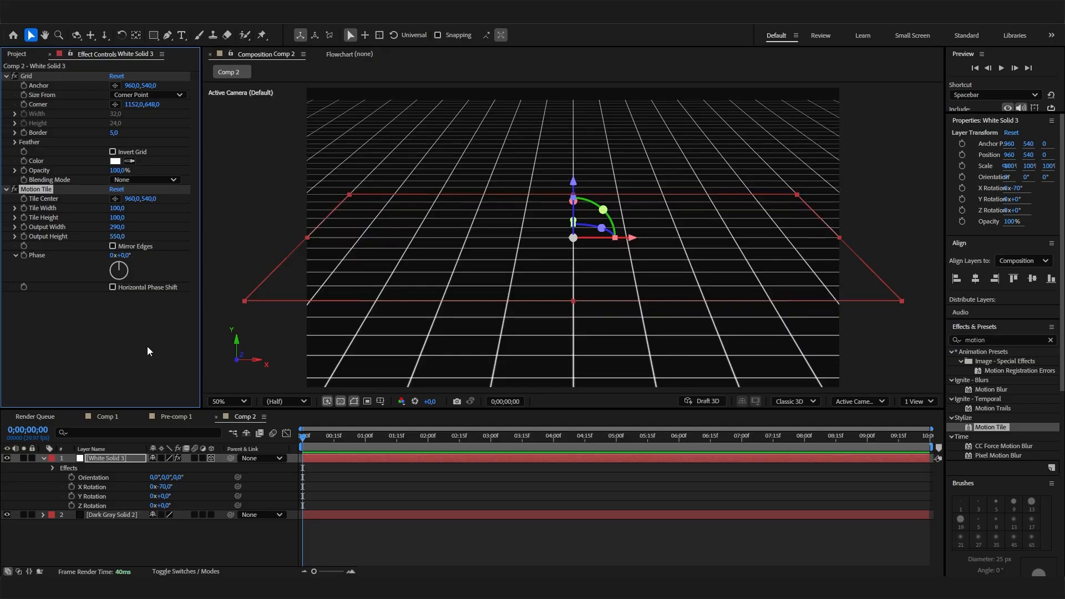
click(118, 236)
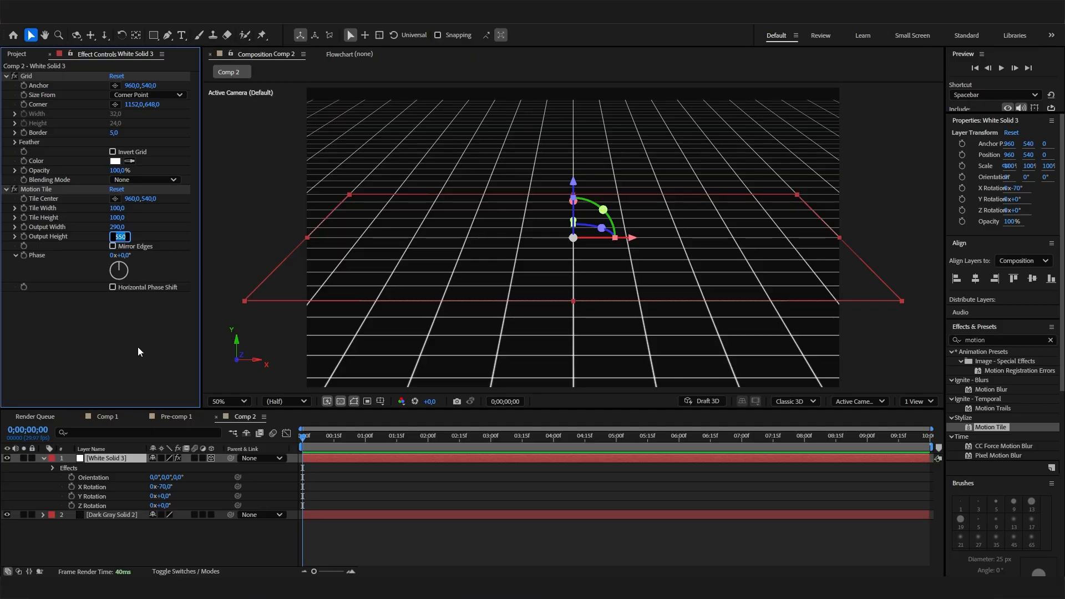
click(137, 348)
Try reducing the Motion Tile Output Height to 490
click(120, 236)
text(430)
key(Return)
drag(115, 236, 131, 232)
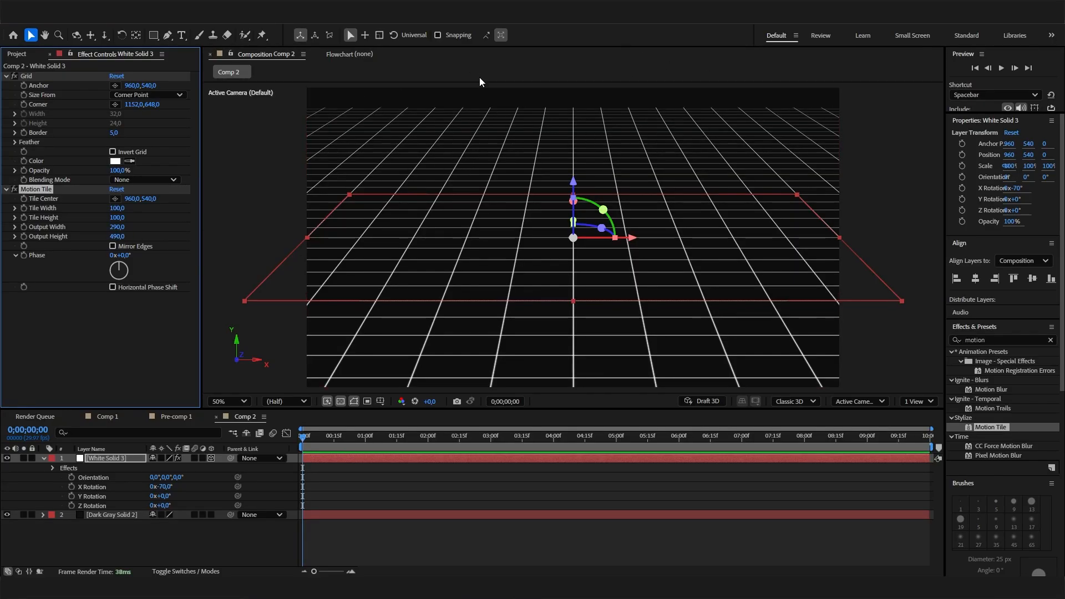
Compare with the finished grid in Comp 1 and reduce the Motion Tile Output Height to 320 in Comp 2
click(107, 417)
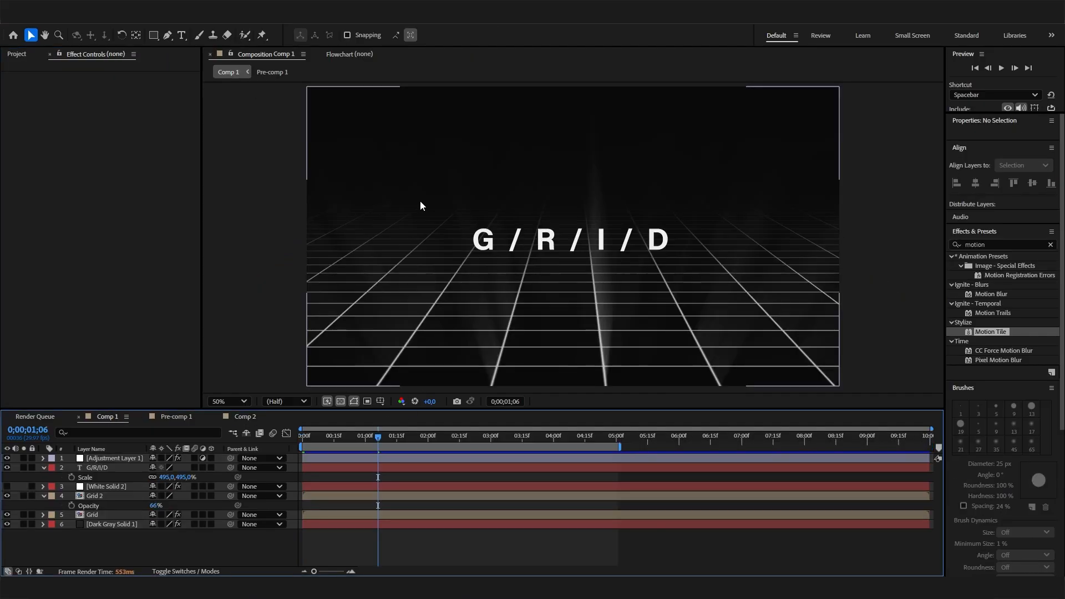
click(244, 417)
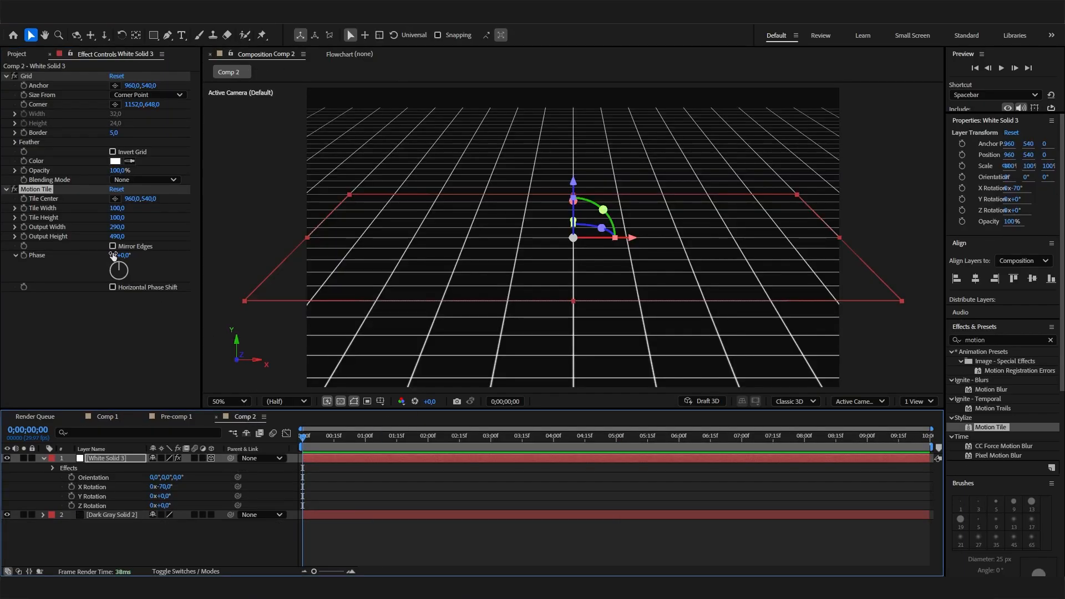
drag(118, 237, 110, 238)
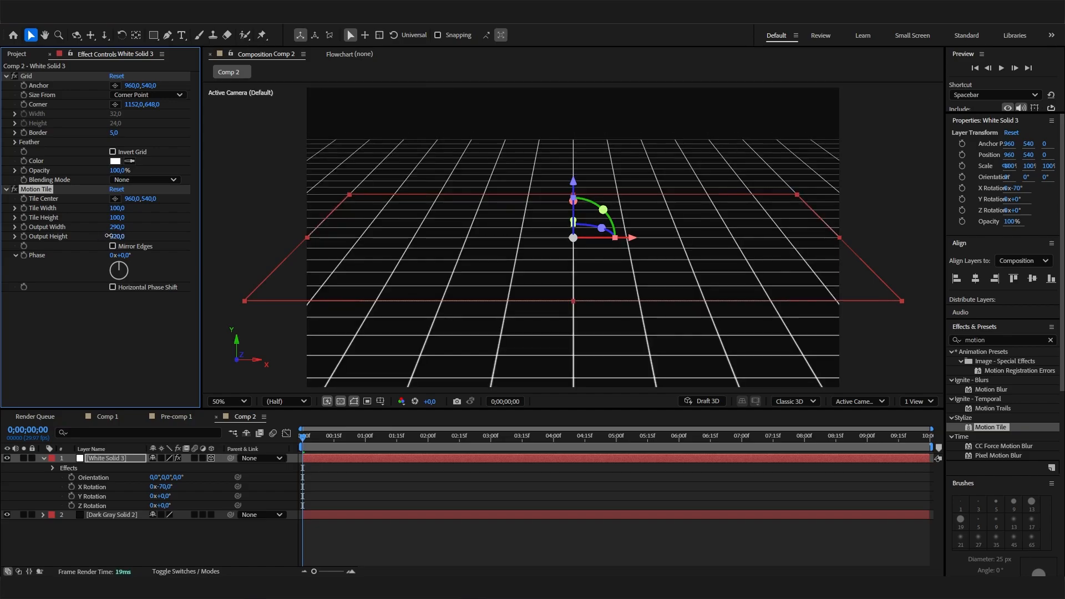
click(229, 547)
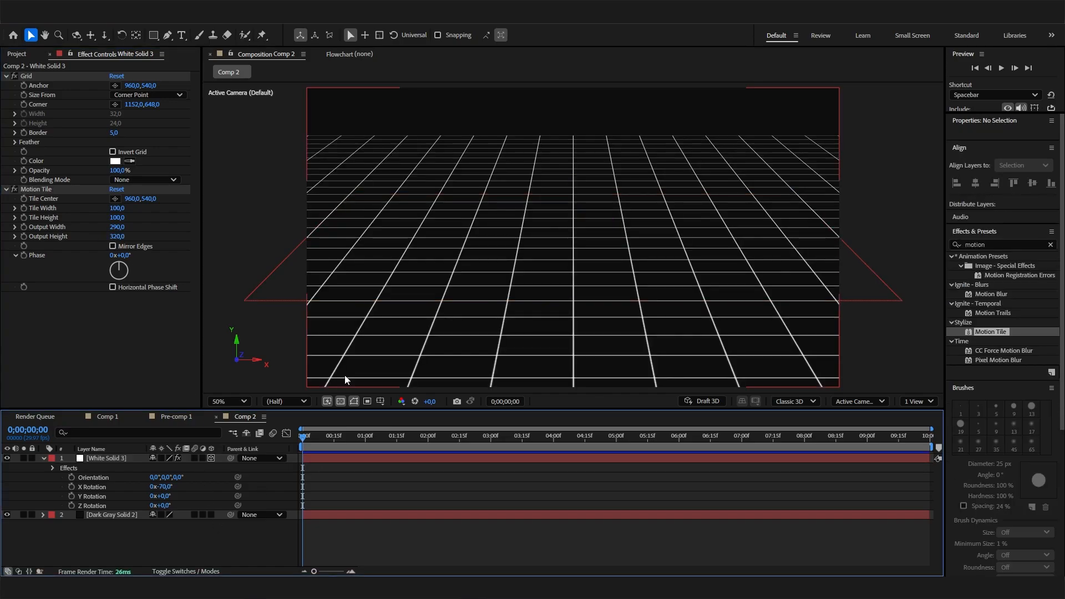
Keyframe the Motion Tile's Tile Center at the composition start, then set its Y value to 119 at 0;00;05;01
drag(315, 442, 230, 438)
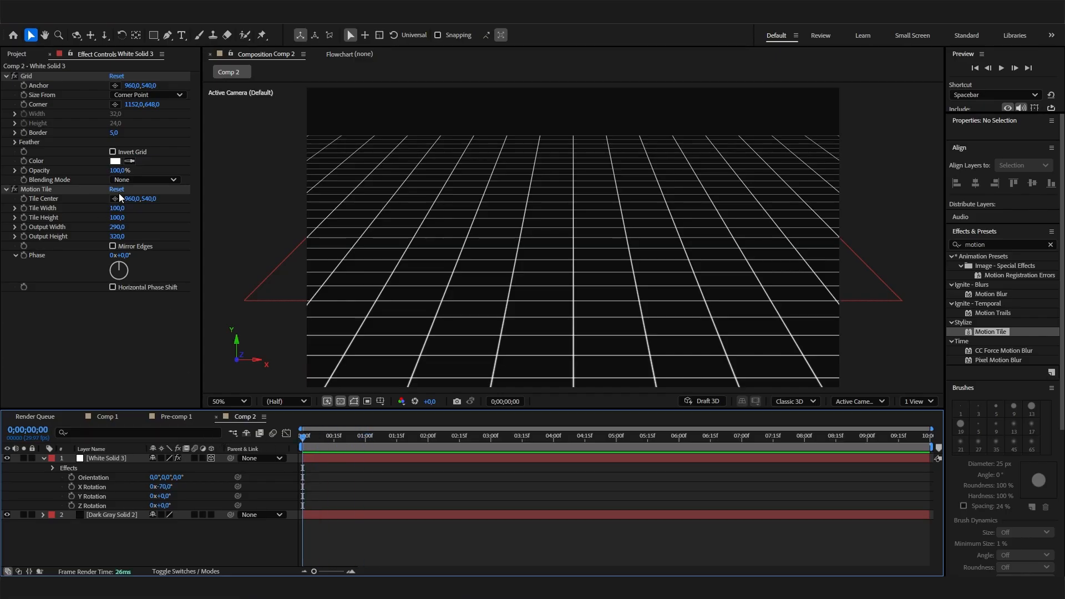
drag(316, 440, 266, 438)
click(36, 189)
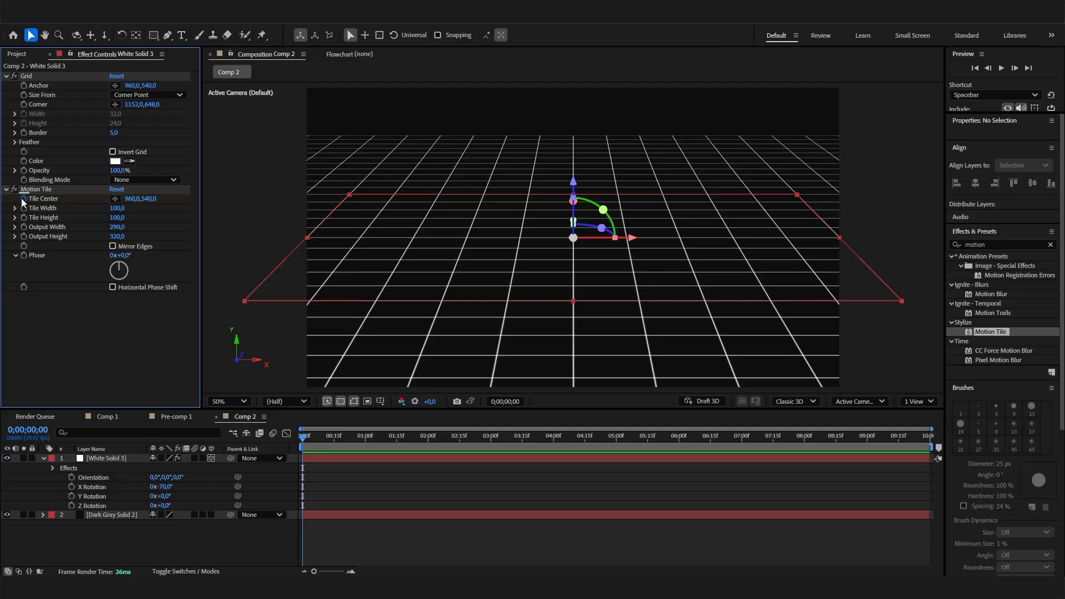
drag(599, 436, 617, 434)
drag(148, 199, 111, 239)
click(152, 199)
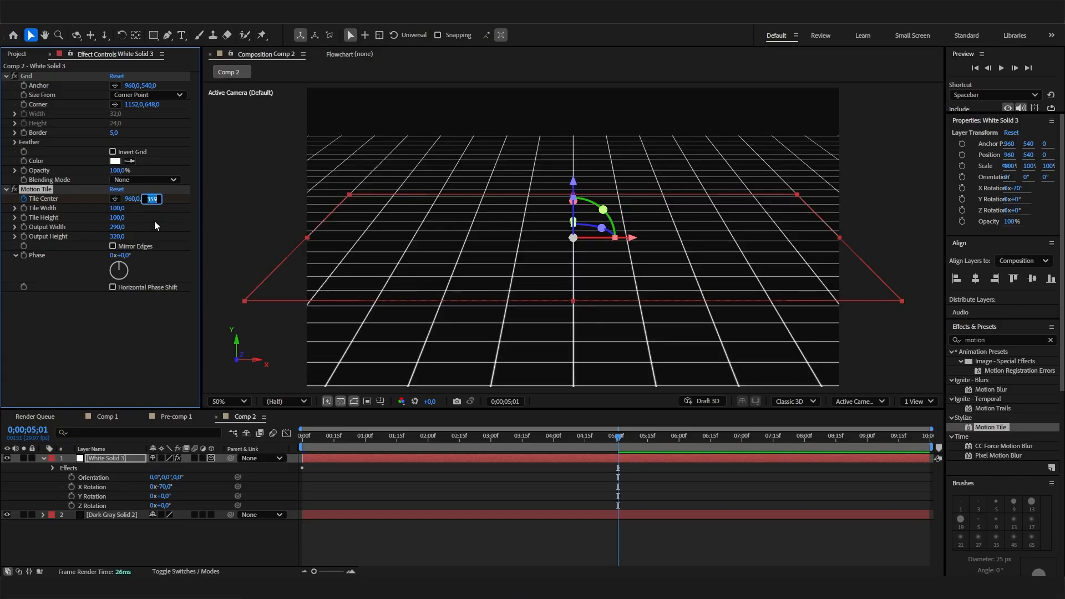
text(229)
key(Return)
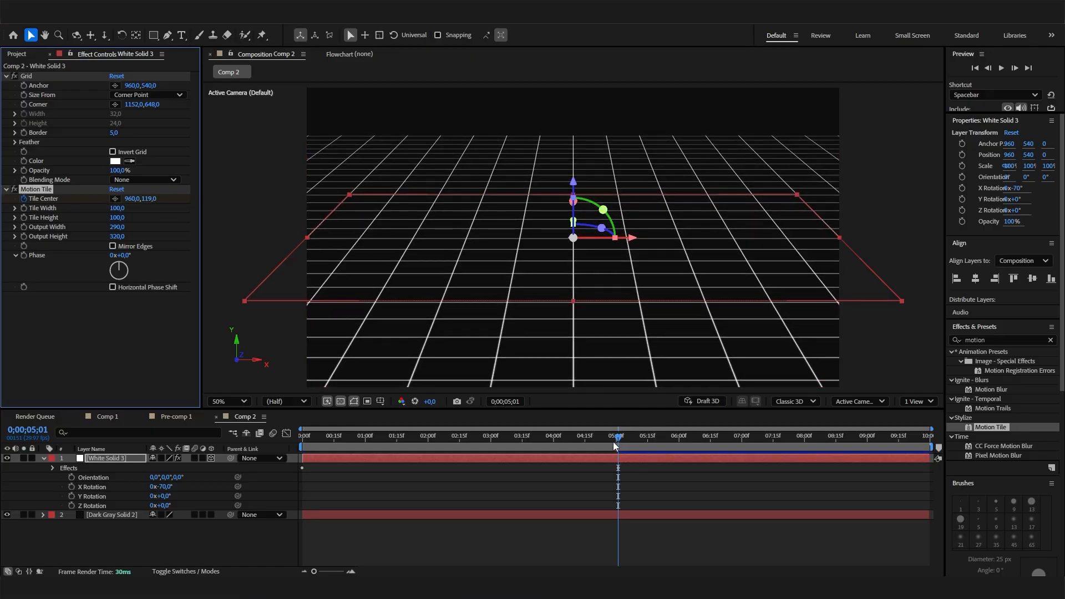
Play the grid animation from the start to check its movement, then scrub to 0;00;04;00
click(222, 470)
key(Home)
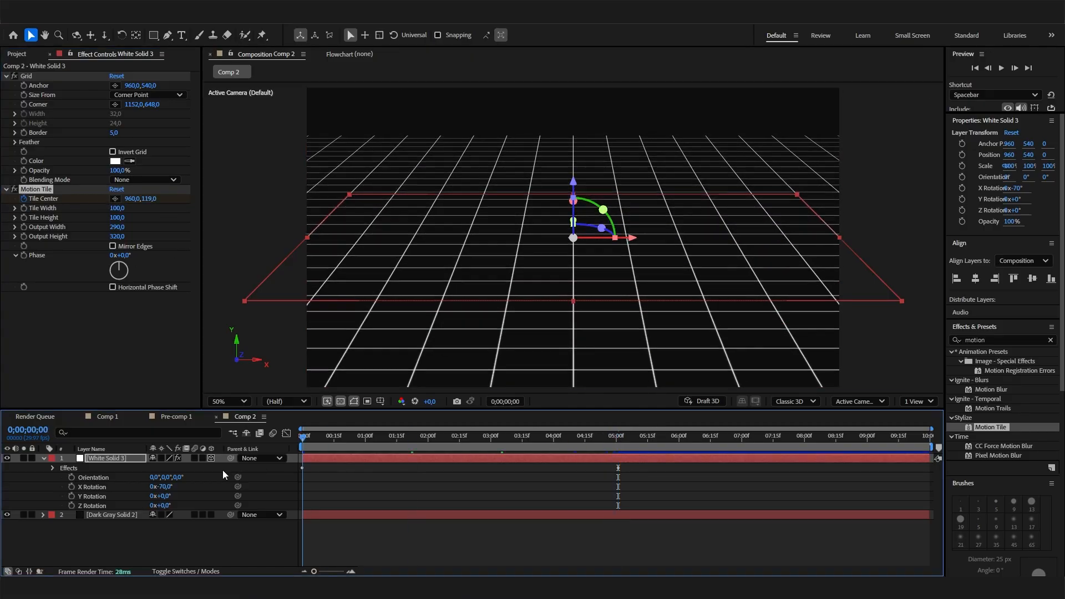
key(space)
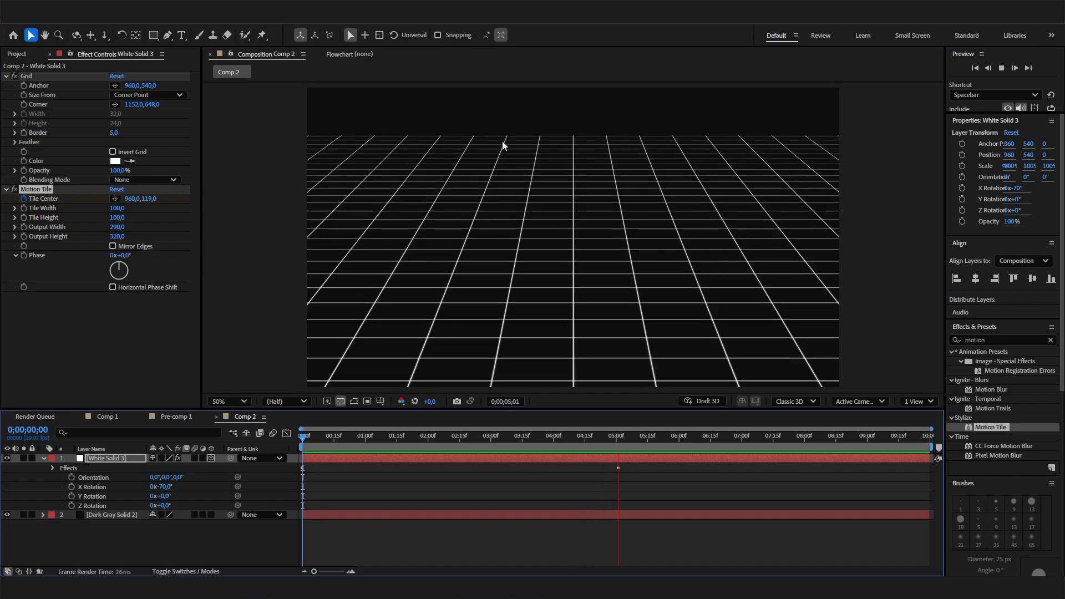
key(space)
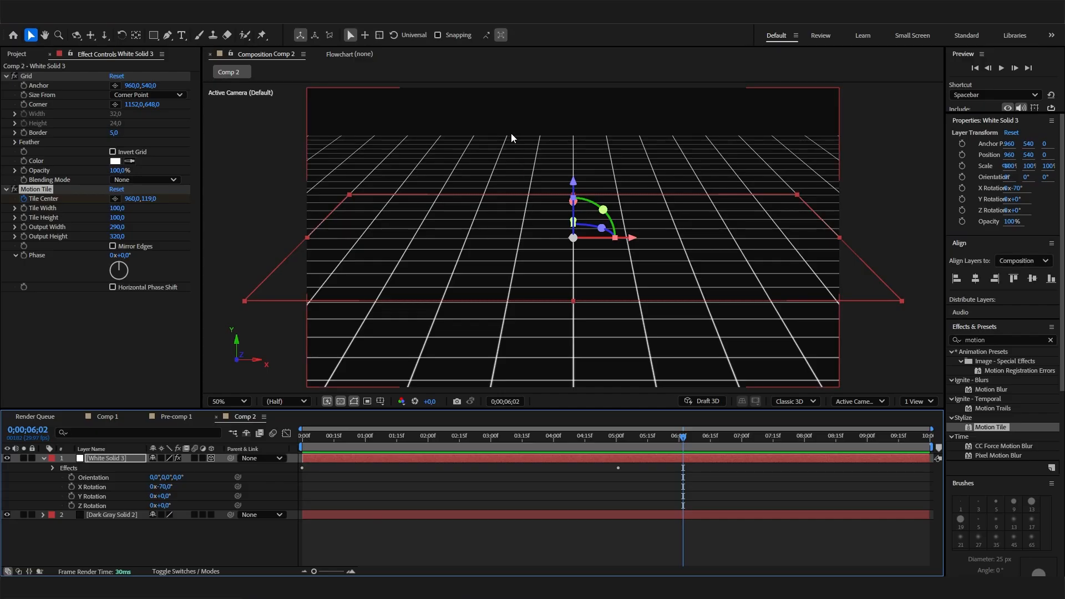
drag(524, 438, 554, 447)
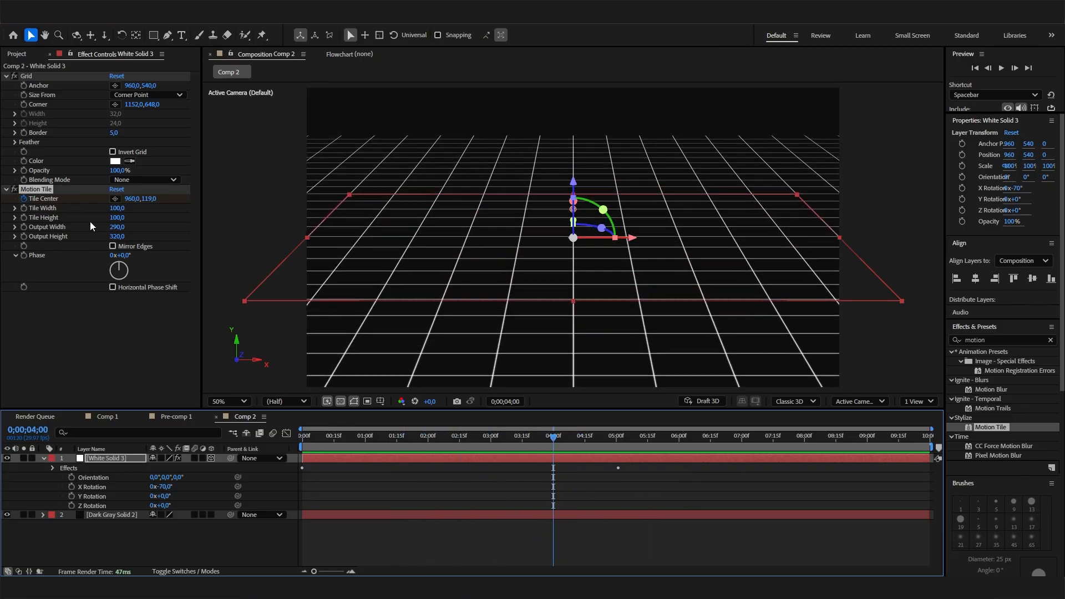
Try a Border value of 10 in the Grid effect
click(114, 132)
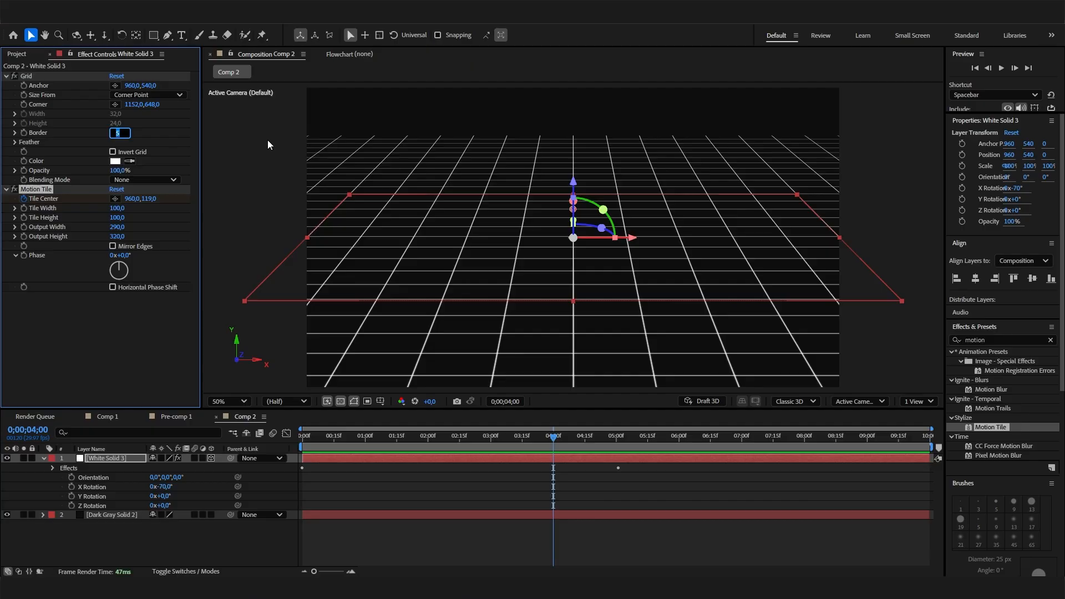
text(10)
key(Return)
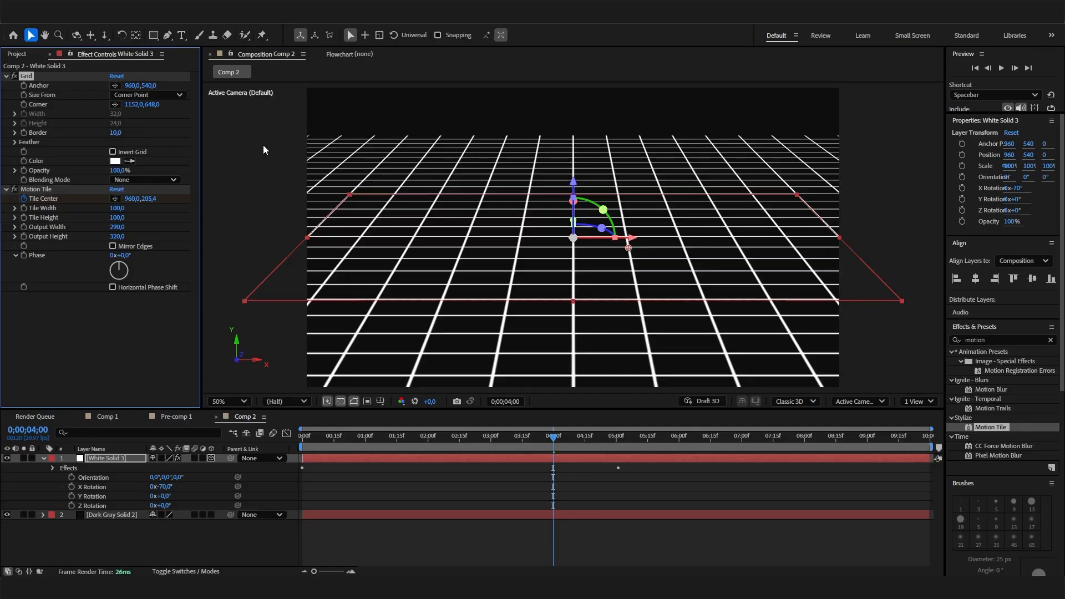
Set the Grid effect's Border to 7 and deselect the grid layer
drag(118, 133, 117, 129)
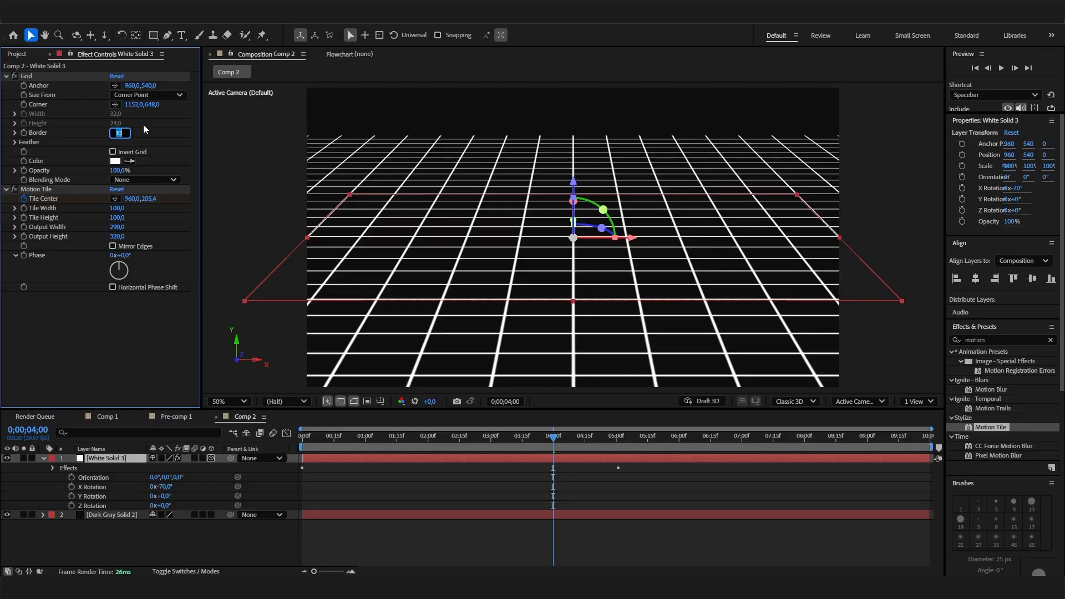
text(7)
key(Return)
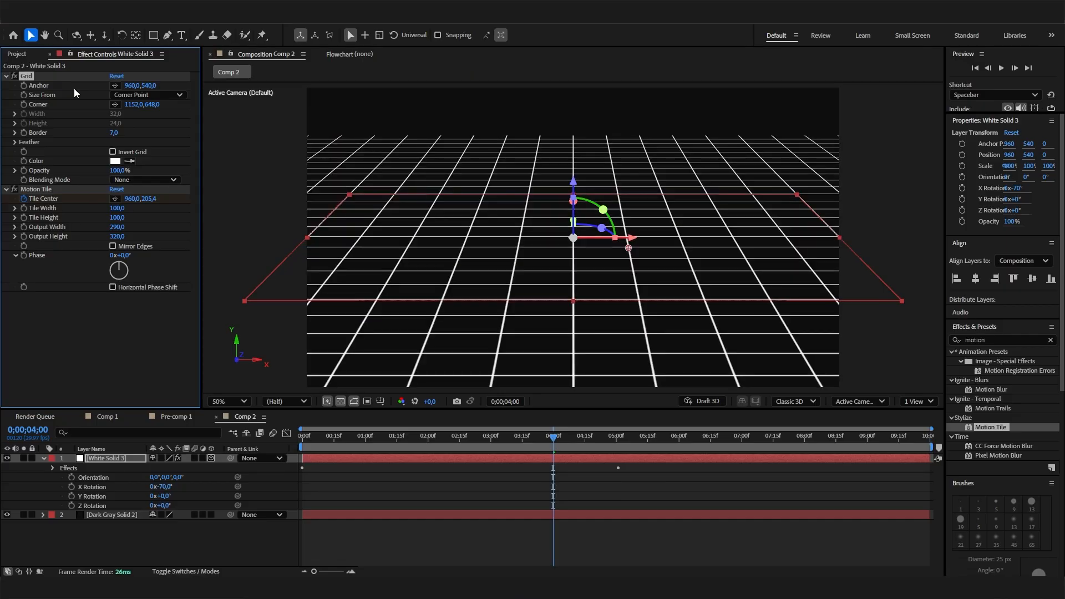
click(278, 528)
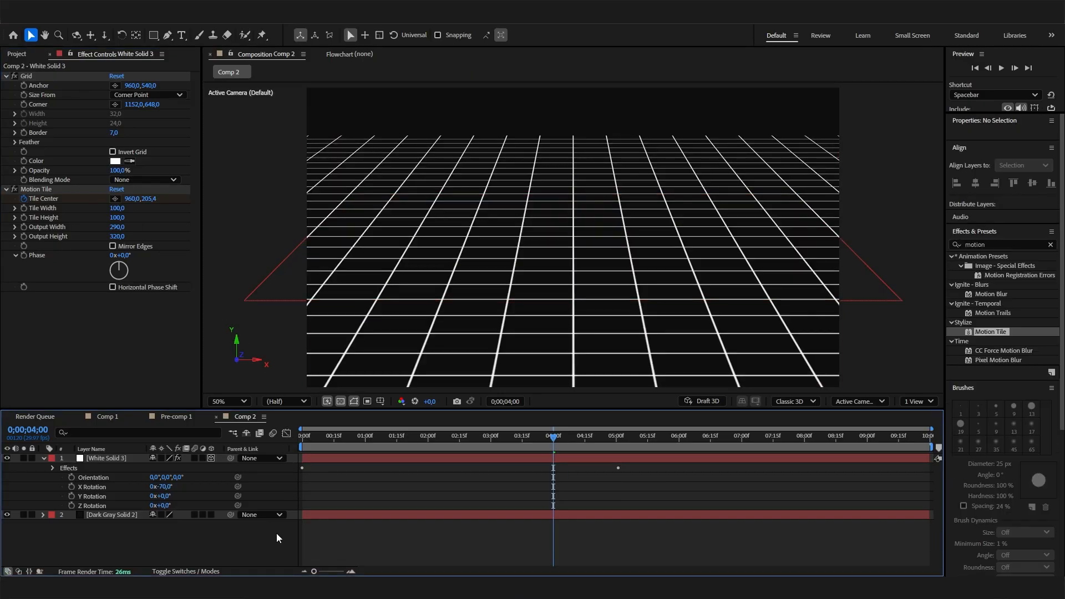
Pre-compose the White Solid 3 layer, moving all attributes into the new composition
right_click(111, 458)
click(175, 386)
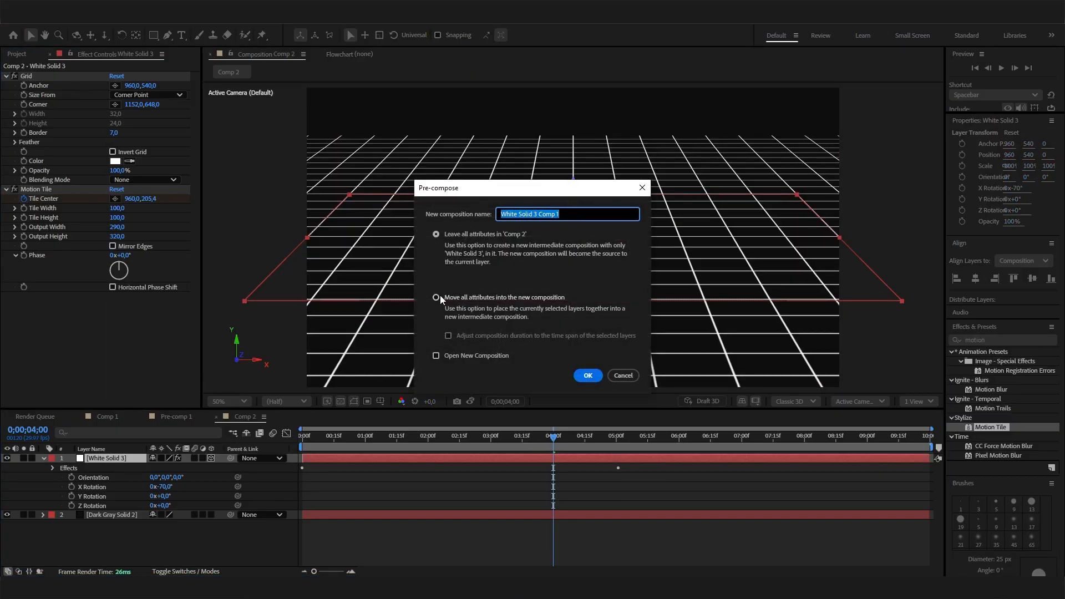
click(439, 295)
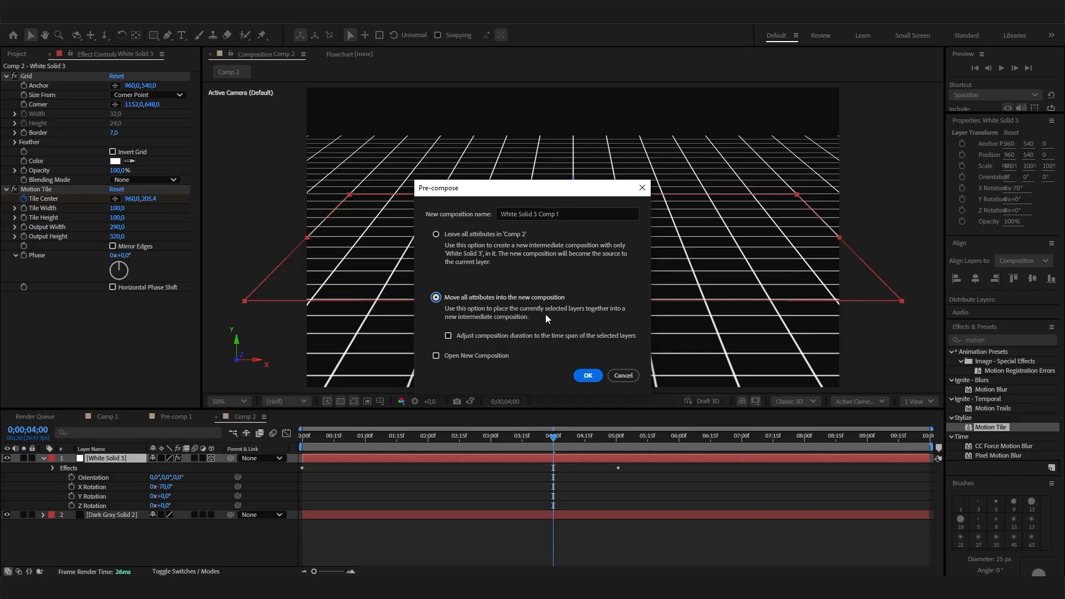
click(589, 376)
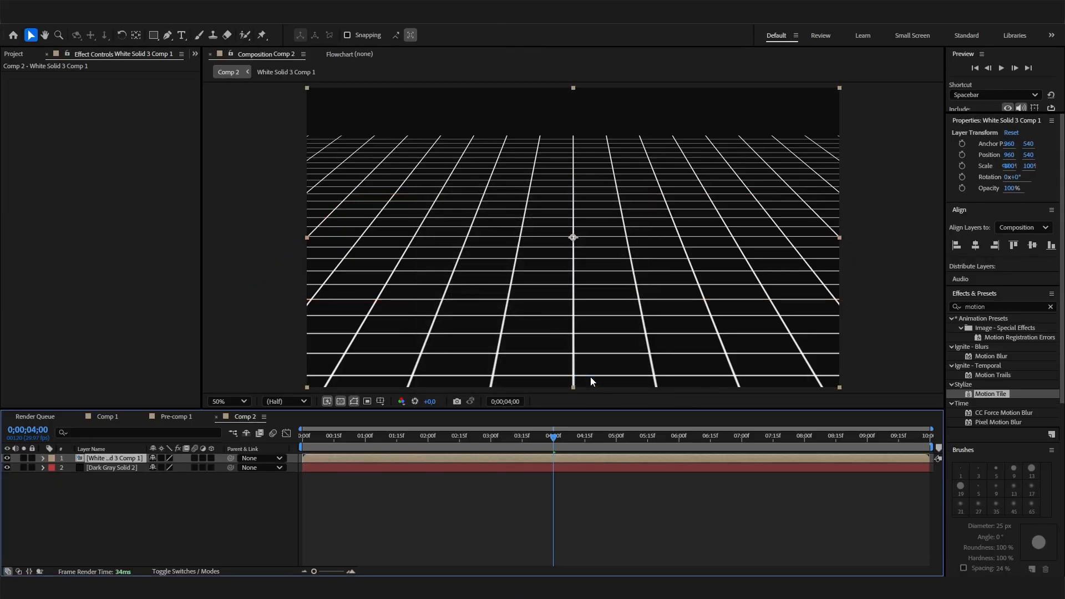
Draw a closed five-point Pen mask on the pre-composed grid, with a straight upper edge below the horizon and the rest outside the frame
click(43, 458)
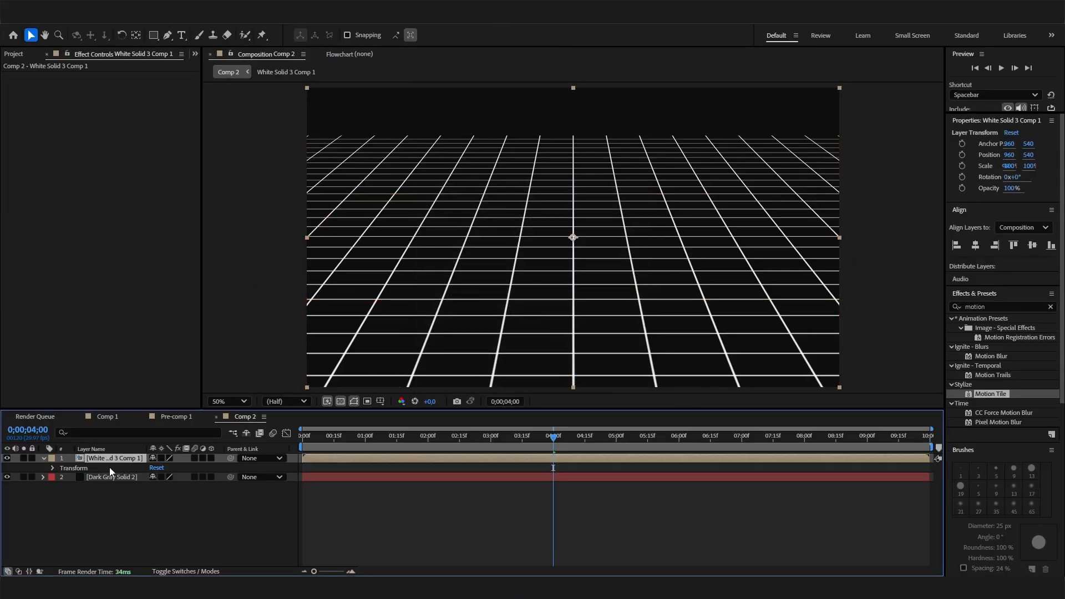
click(167, 35)
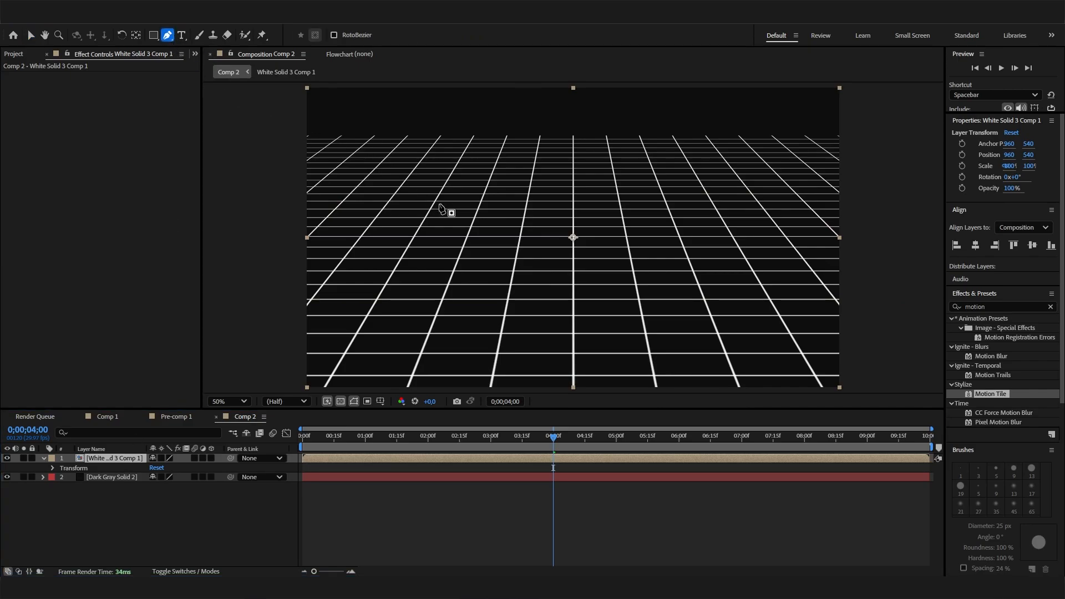
scroll(439, 206, down, 1)
scroll(463, 223, up, 1)
scroll(555, 224, down, 1)
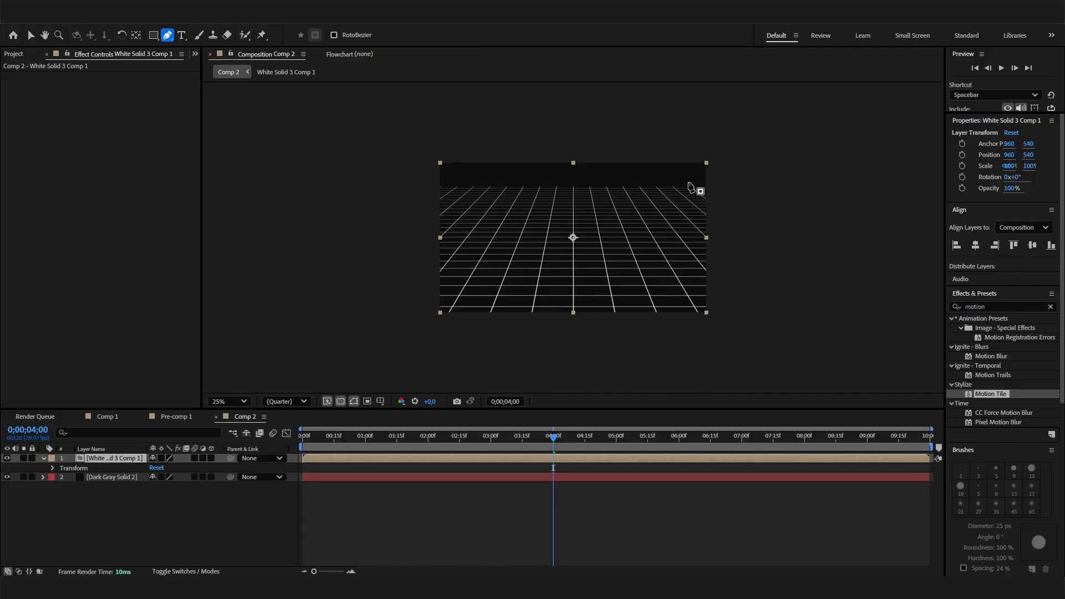
click(433, 213)
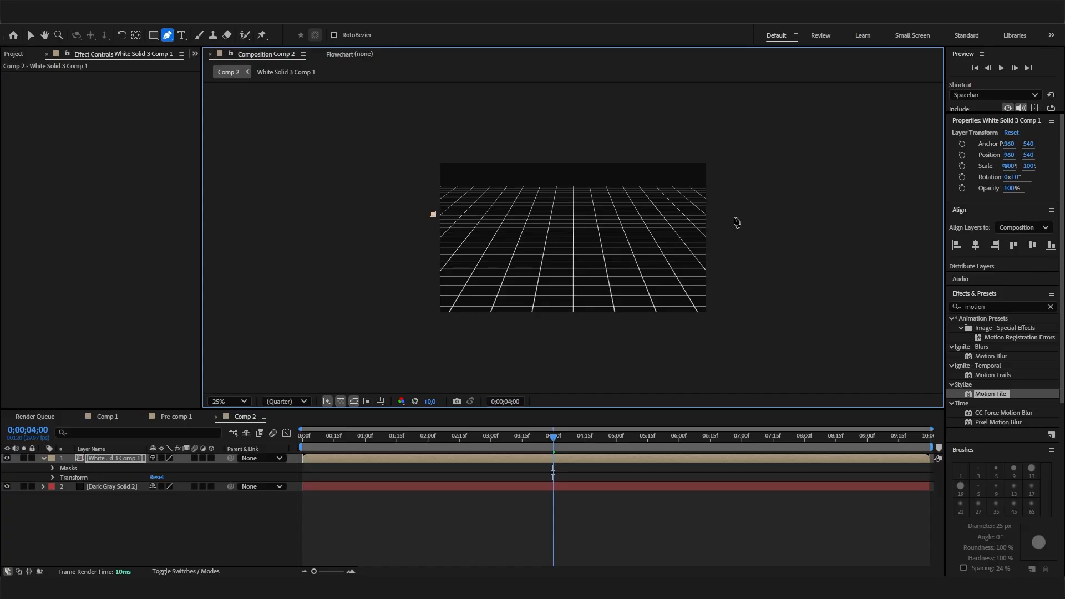
click(734, 214)
click(795, 352)
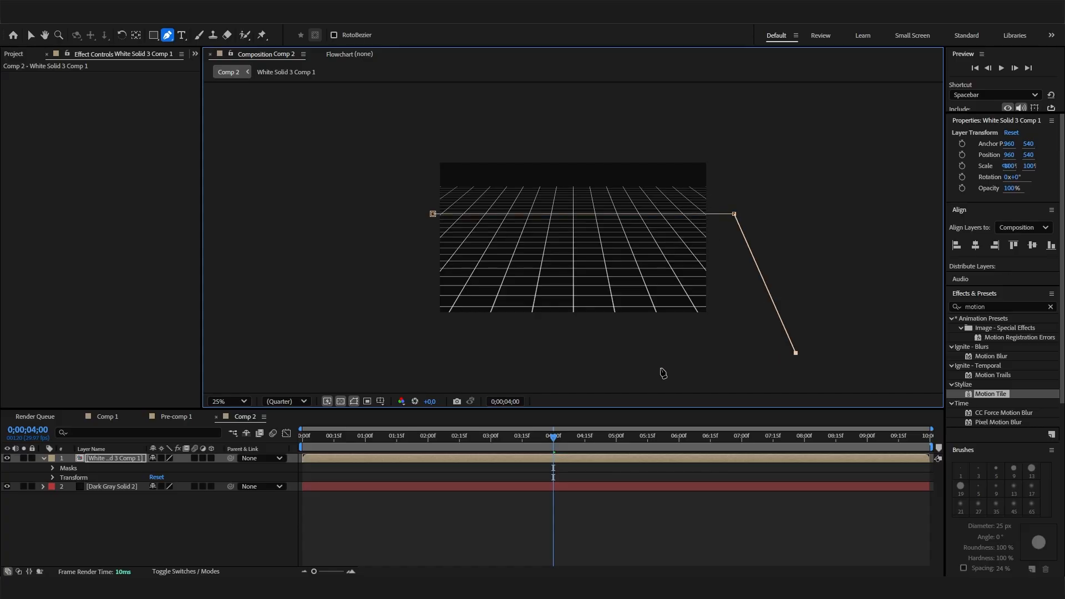
click(567, 366)
click(383, 337)
click(433, 214)
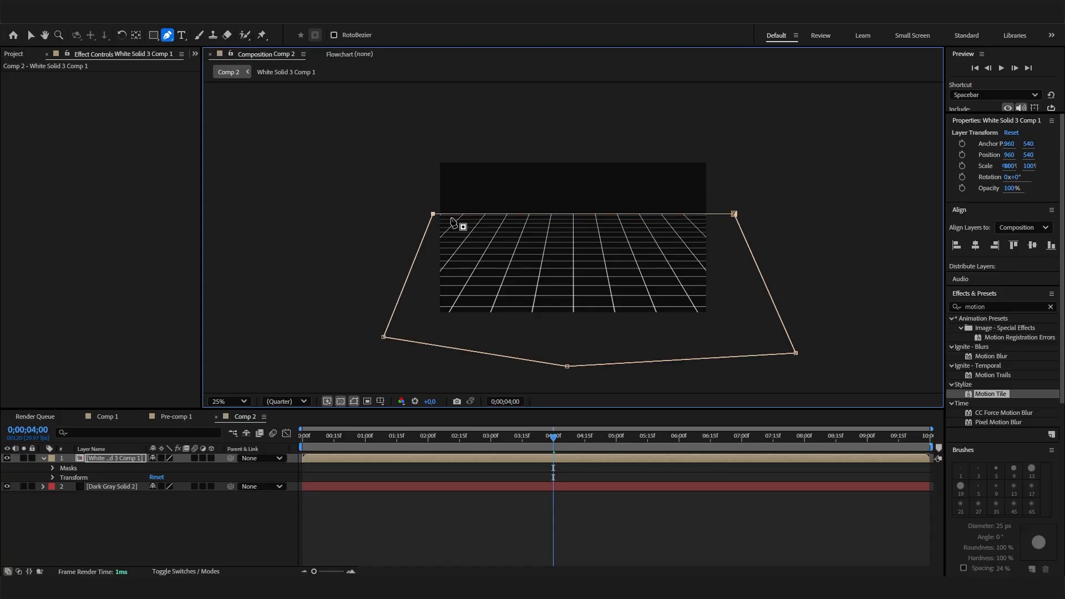
click(215, 513)
scroll(399, 330, up, 2)
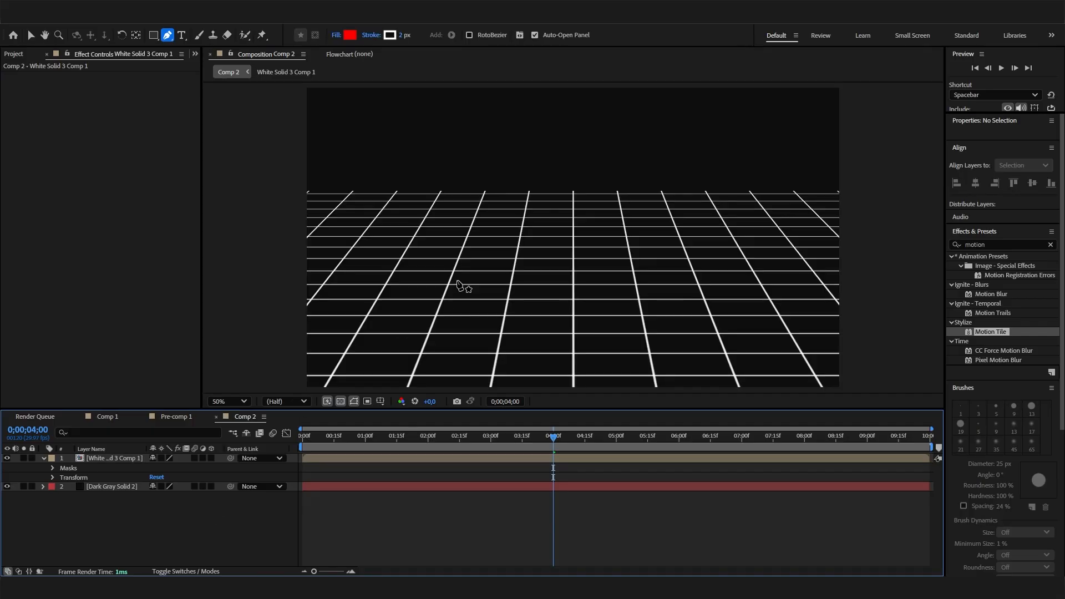
Set Mask 1's feather to 220 pixels so the grid fades out towards the horizon
click(44, 456)
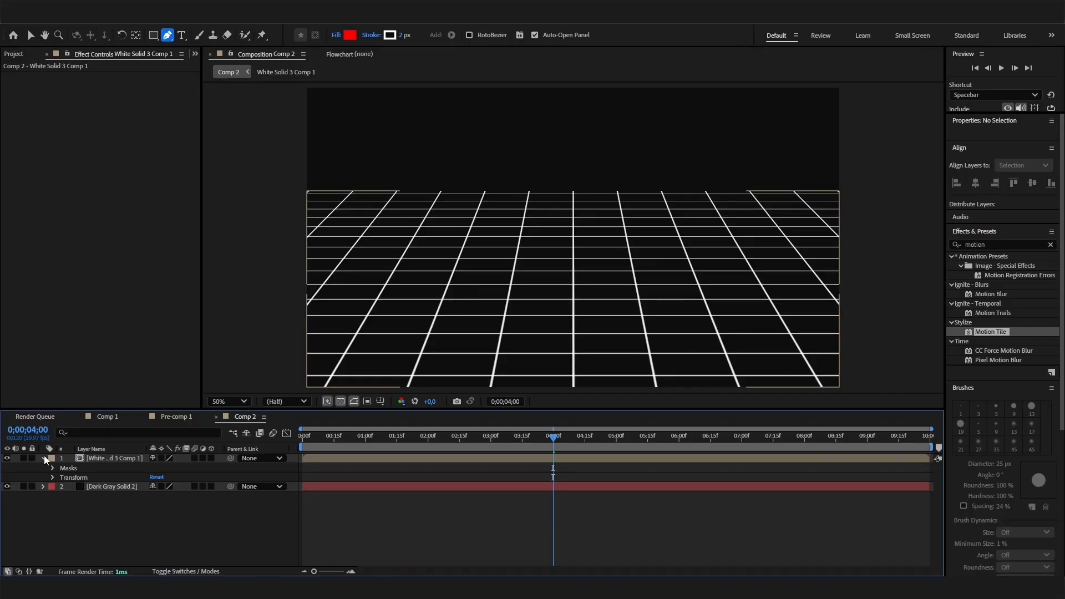
click(52, 469)
click(63, 478)
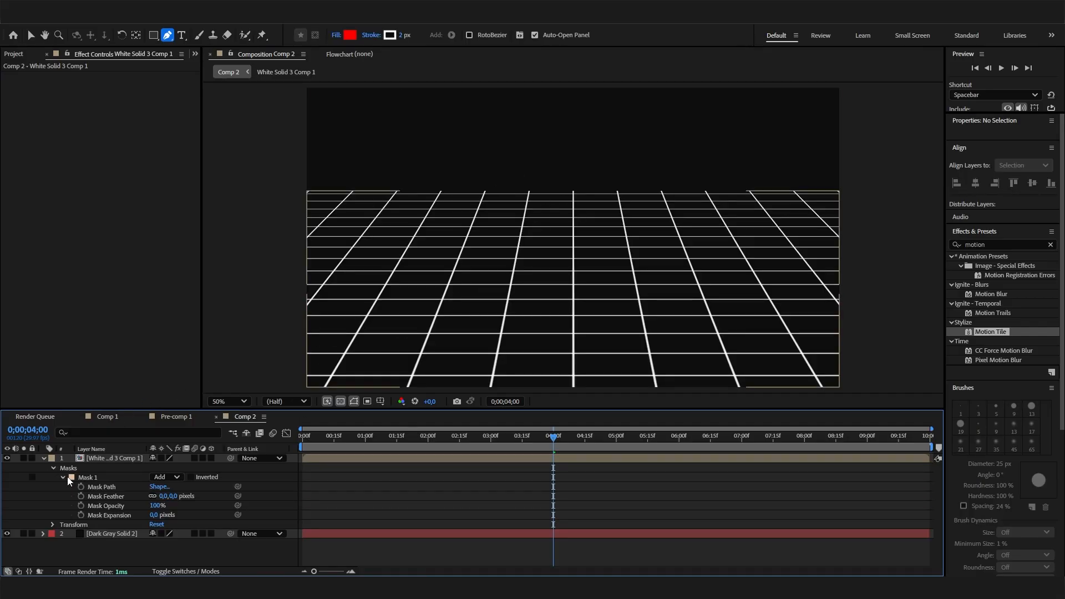
drag(174, 495, 385, 473)
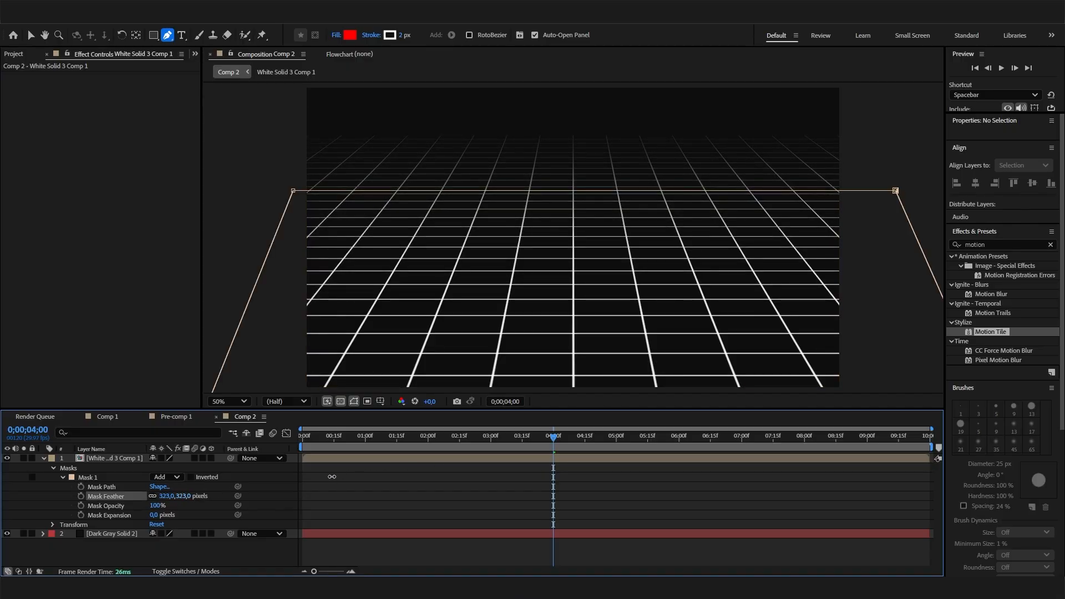
mouse_move(301, 478)
mouse_down()
mouse_move(281, 481)
mouse_move(292, 478)
mouse_up()
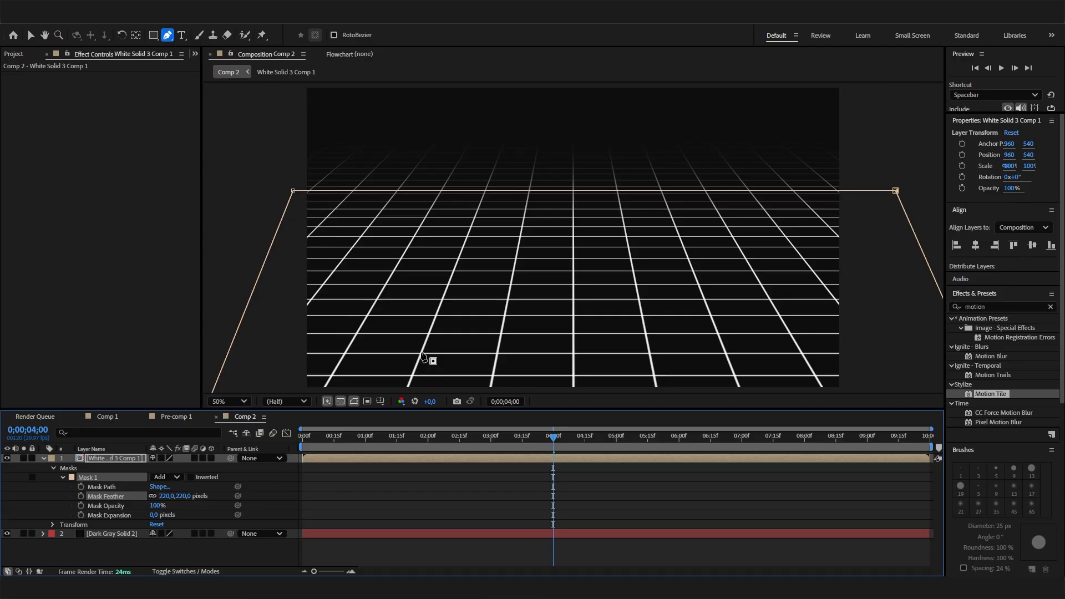
Deselect the masked grid layer and play the composition from the start to check the faded grid animation
key(comma)
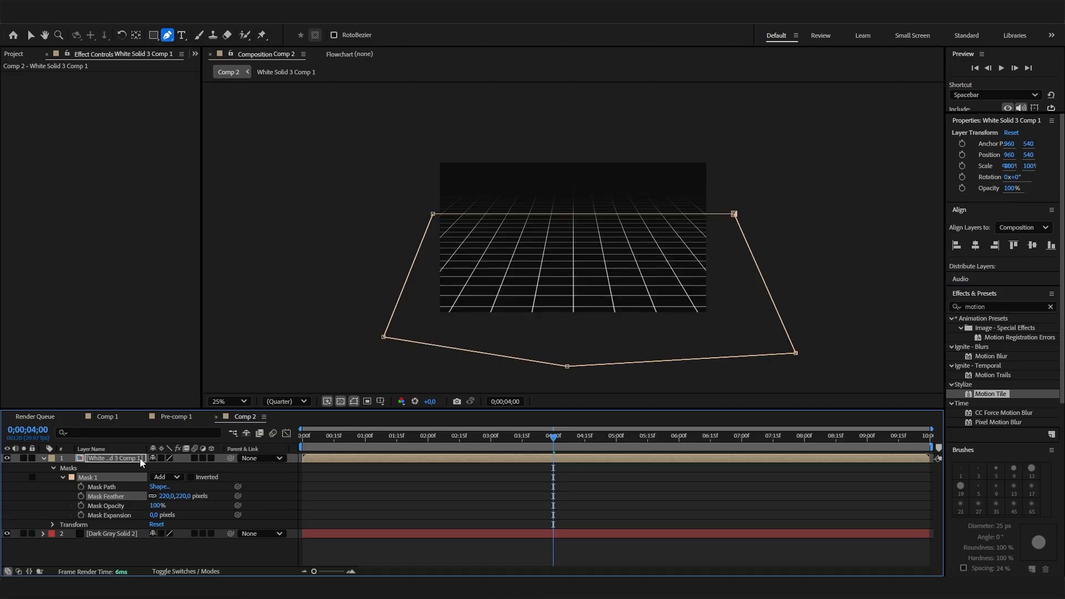
click(429, 556)
scroll(421, 324, up, 2)
scroll(422, 324, down, 2)
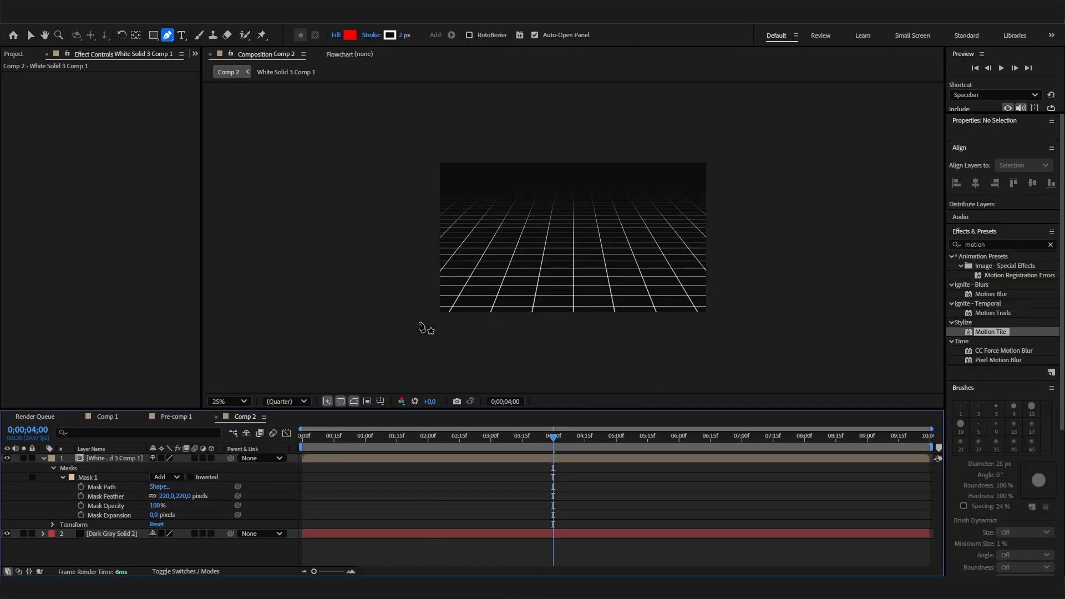
key(space)
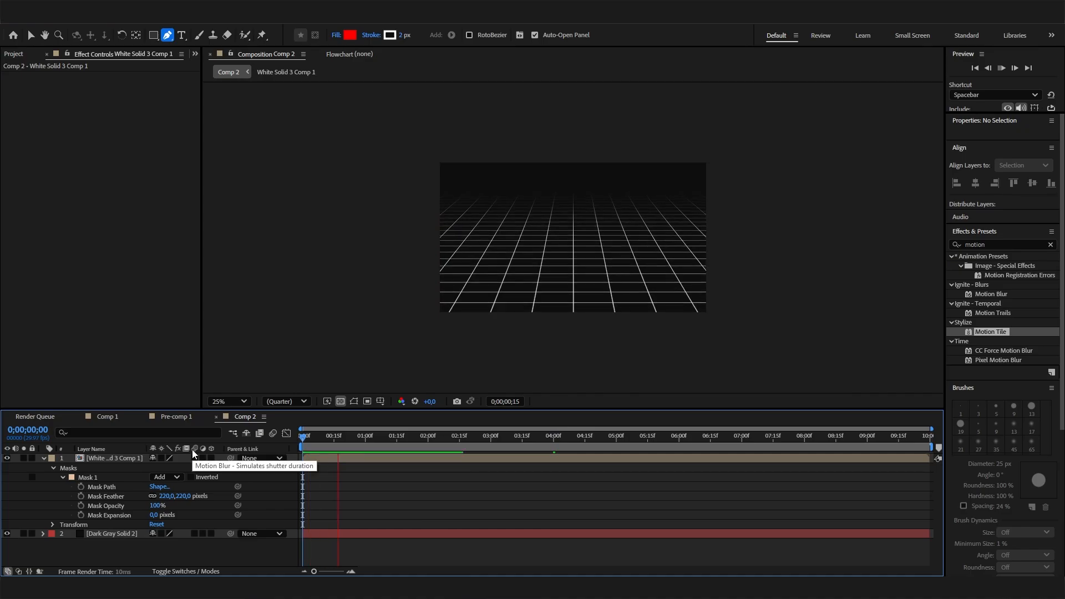
key(space)
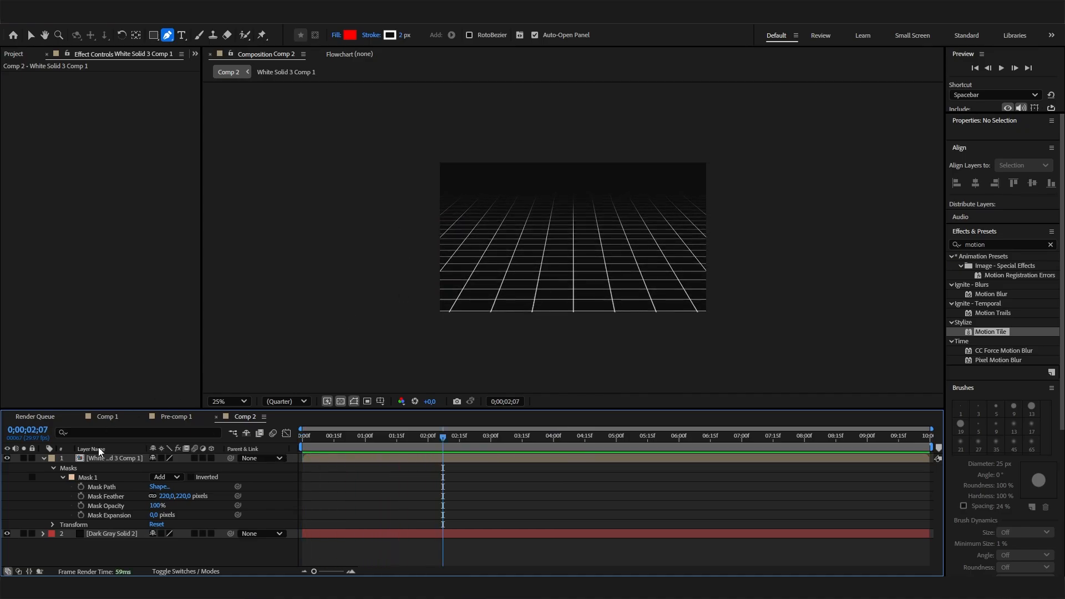
Open the White Solid 3 Comp 1 pre-composition and set the grid solid's X Rotation to -80°
click(110, 460)
double_click(110, 465)
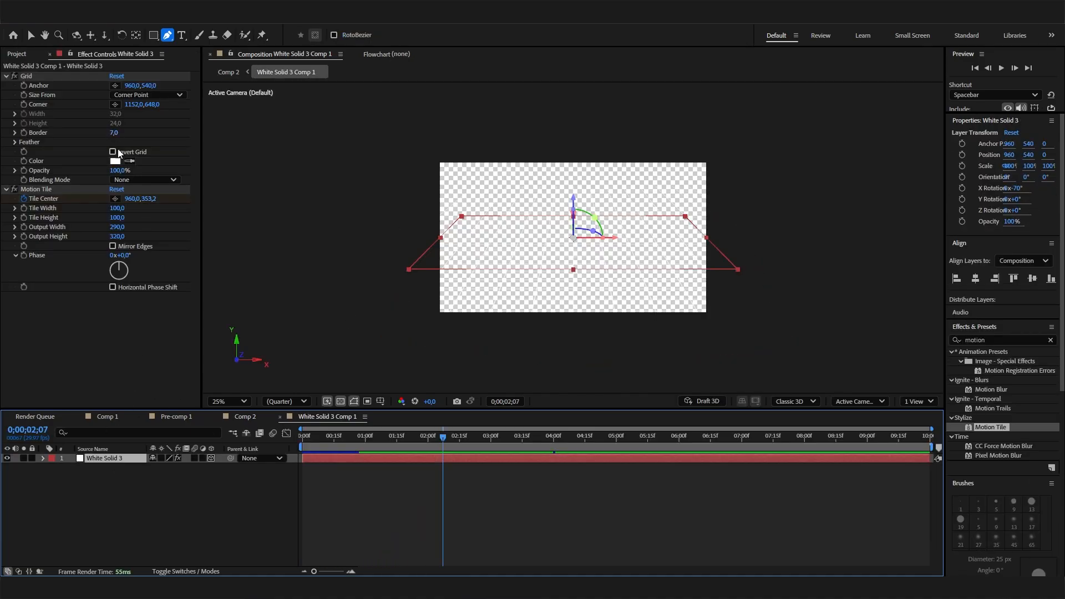
key(r)
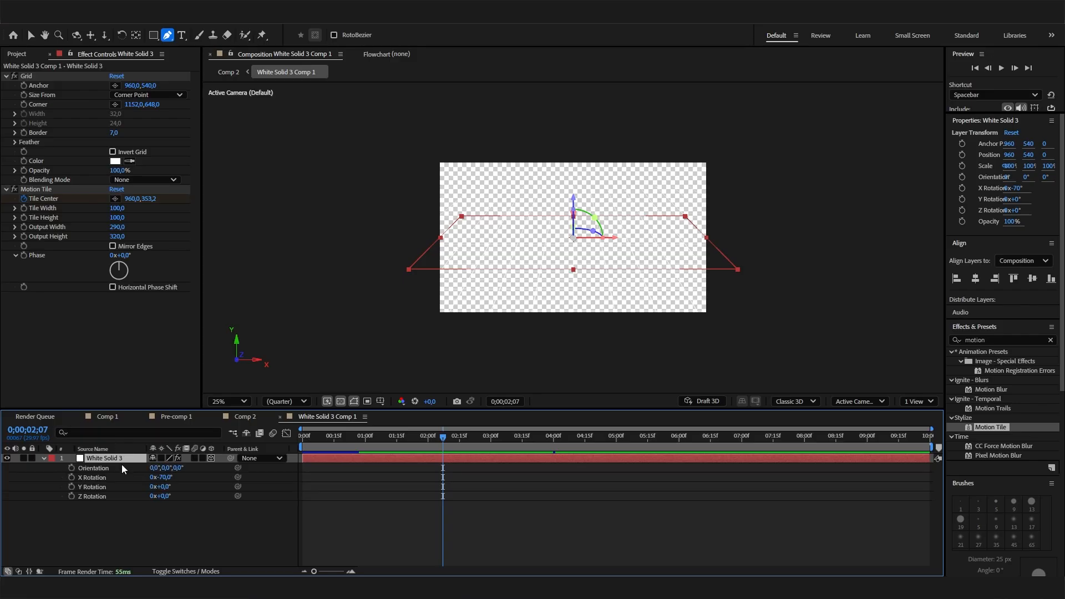
click(168, 477)
text(-80)
key(Return)
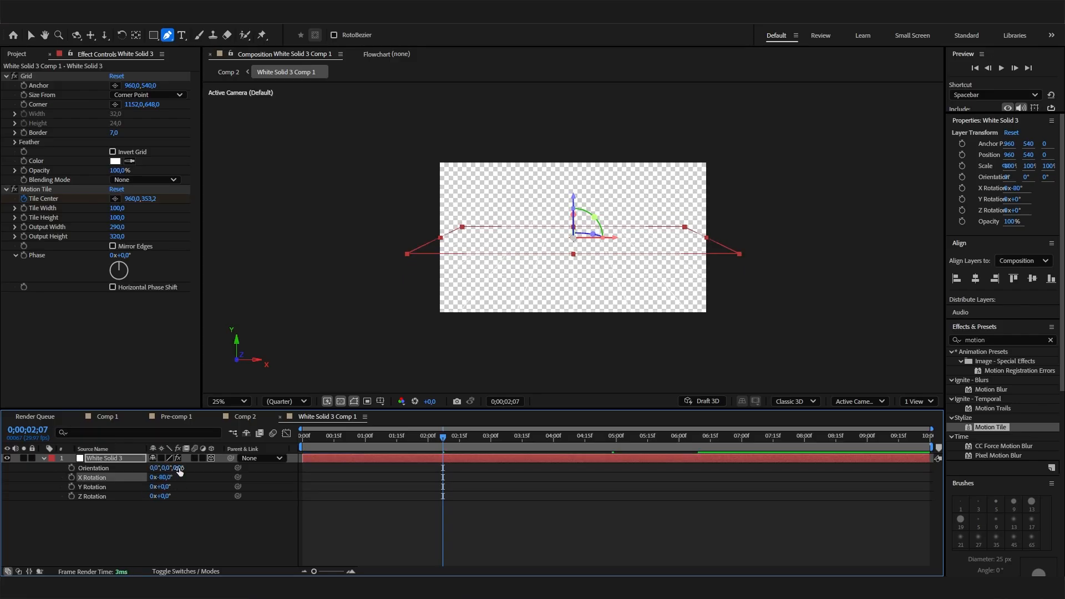
Compare the grid with the finished version in Comp 1, then preview Comp 2's animation without the grid layer selected
click(115, 416)
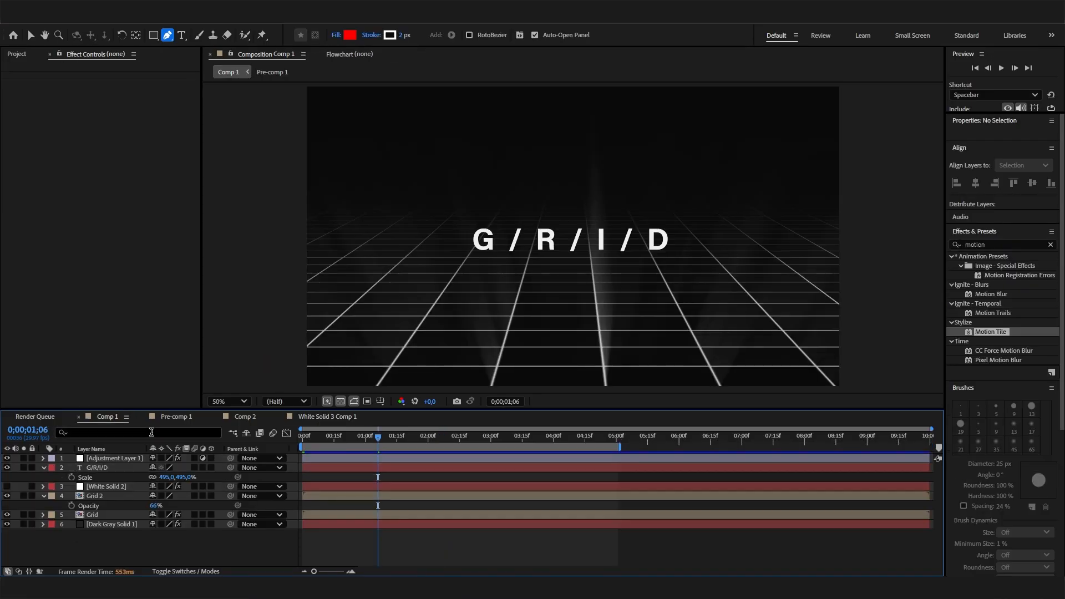
click(245, 416)
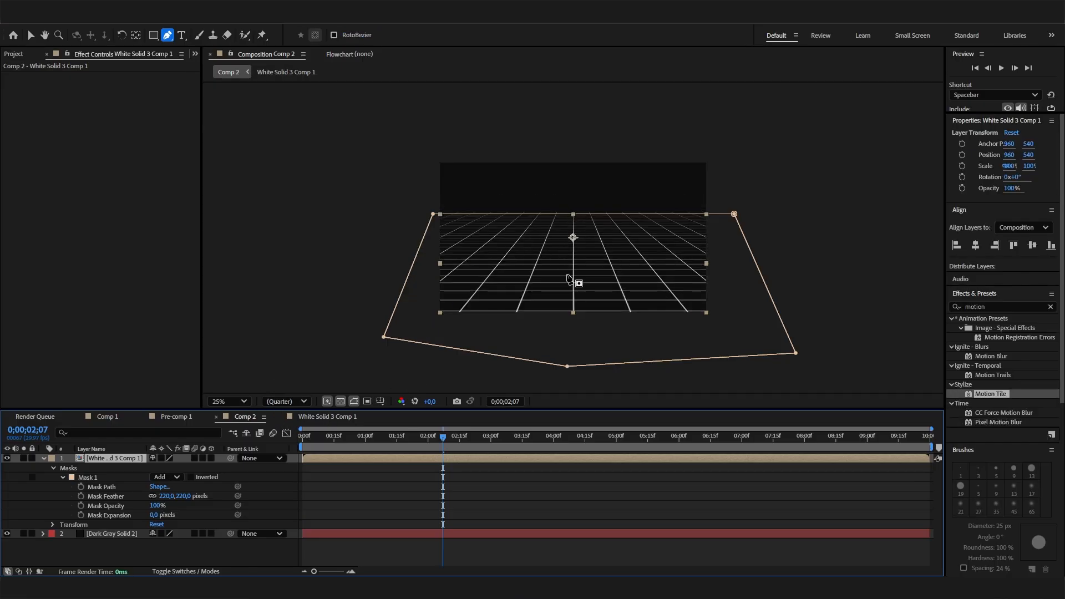
key(space)
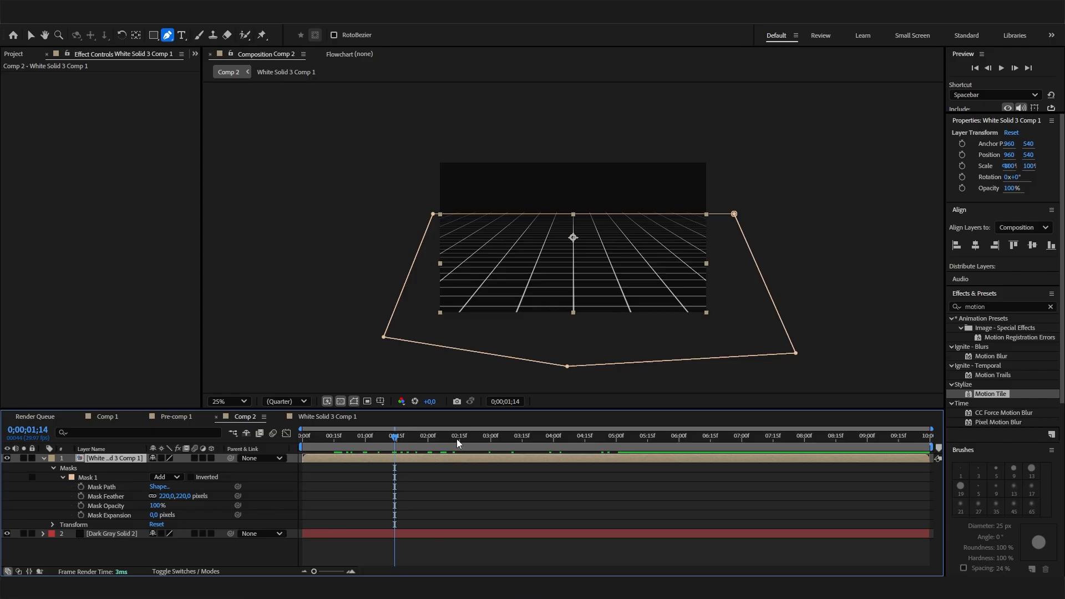
click(430, 534)
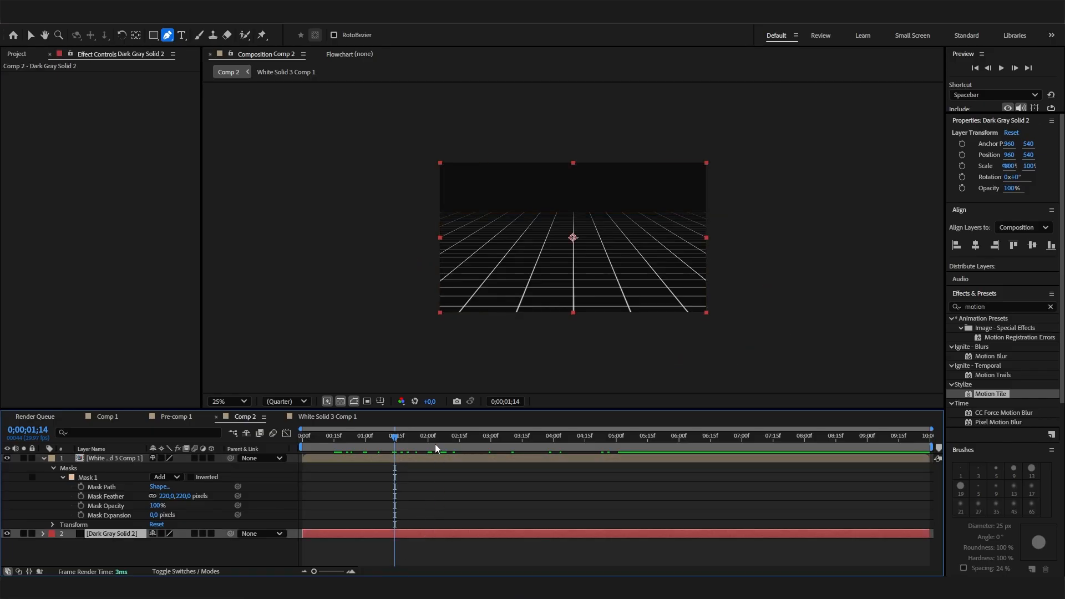
drag(400, 447, 411, 447)
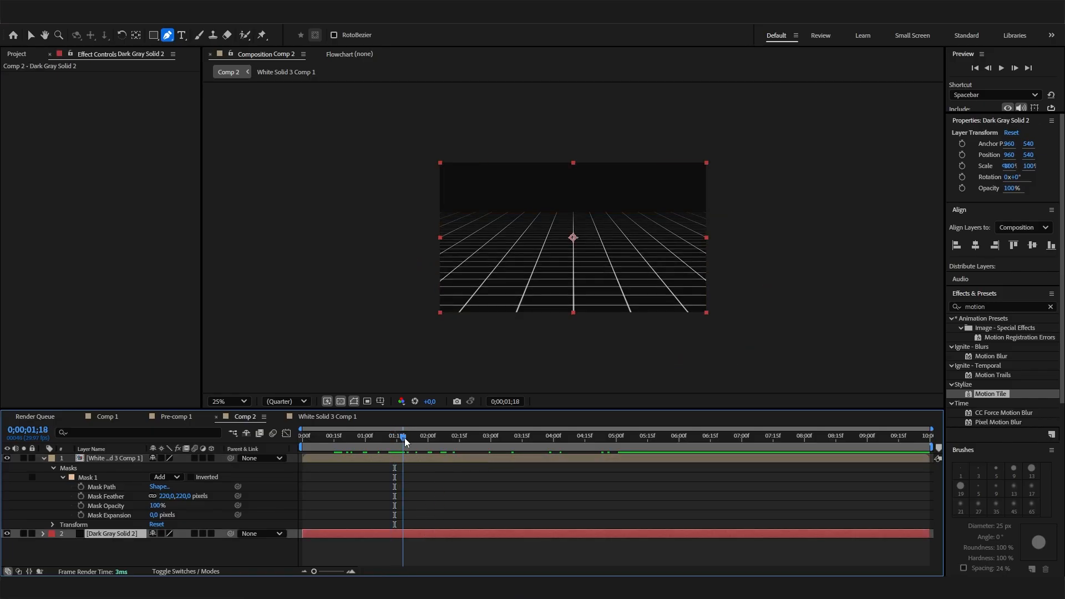
Move the whole Mask 1 shape down on the pre-composed grid so its upper edge sits further below the horizon, then deselect the layer
click(107, 477)
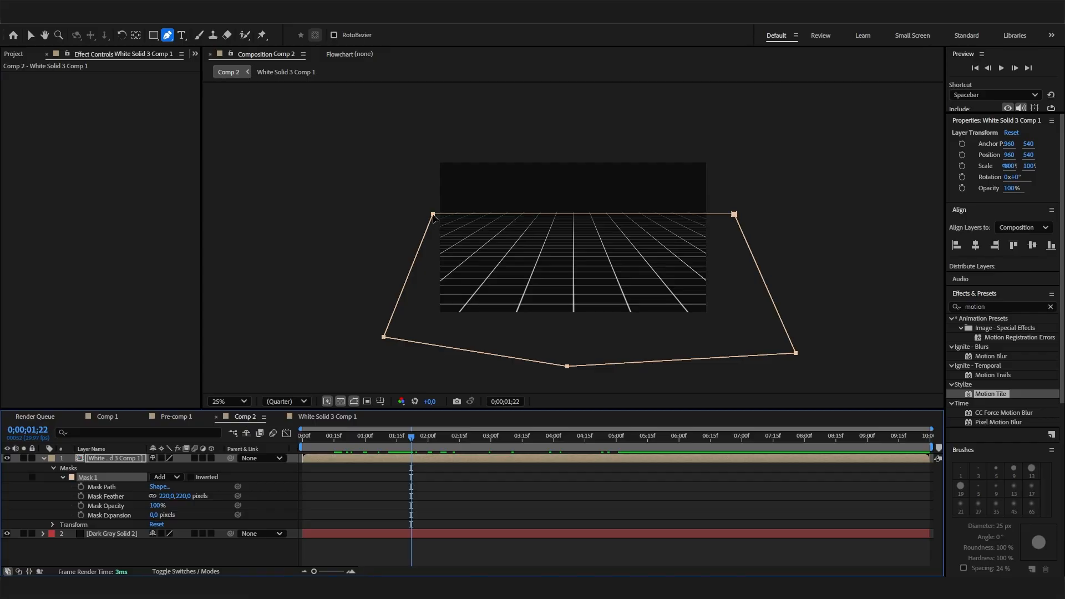
drag(433, 216, 431, 247)
click(428, 546)
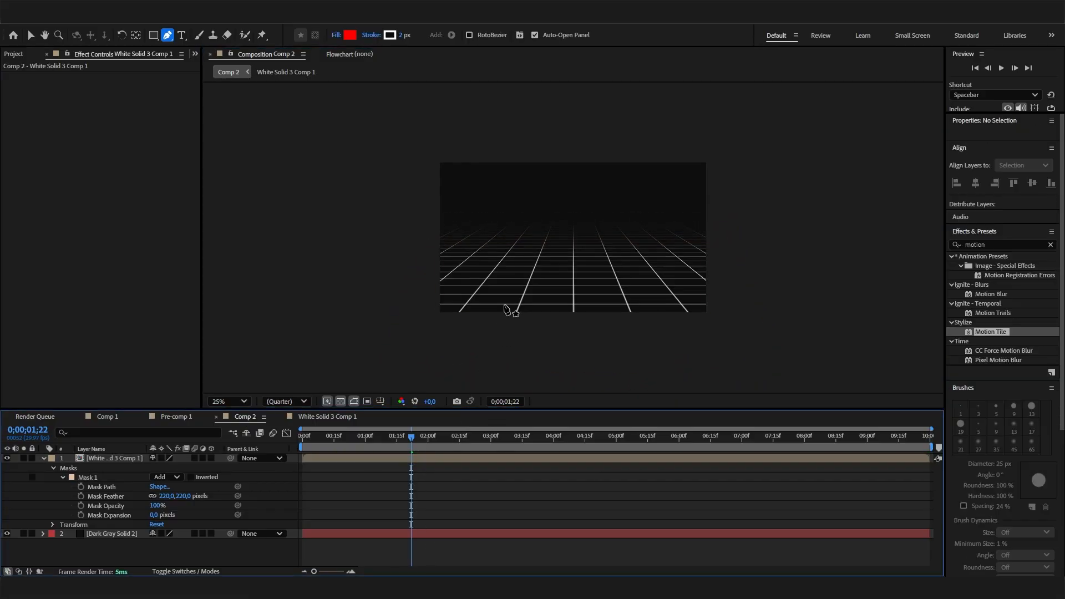
Play Comp 2 from the start to check the grid's fade, and compare it with the finished grid in Comp 1
key(period)
drag(412, 440, 238, 450)
key(space)
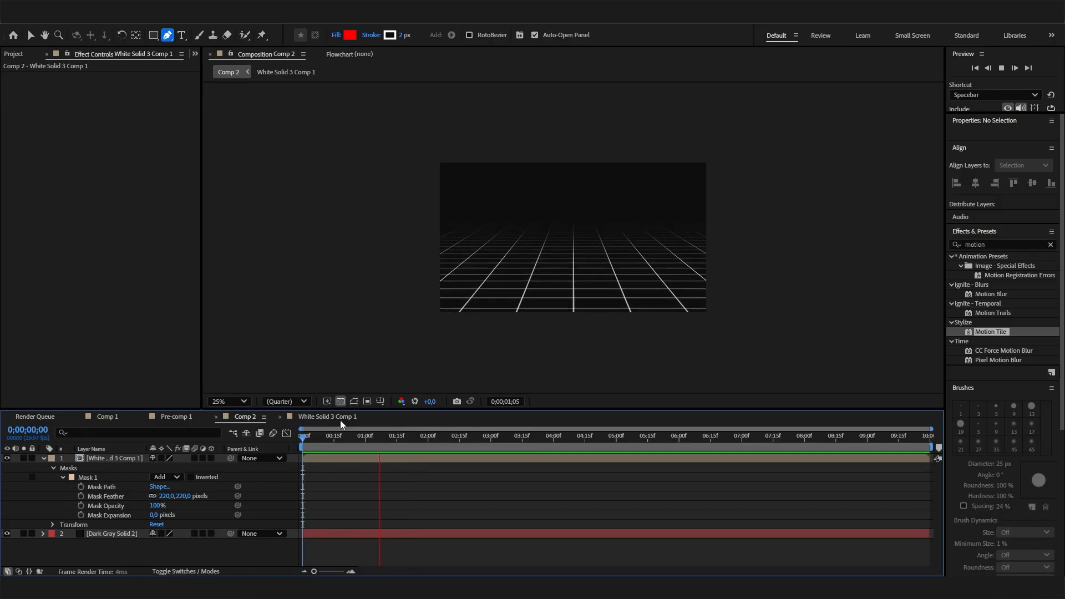
key(space)
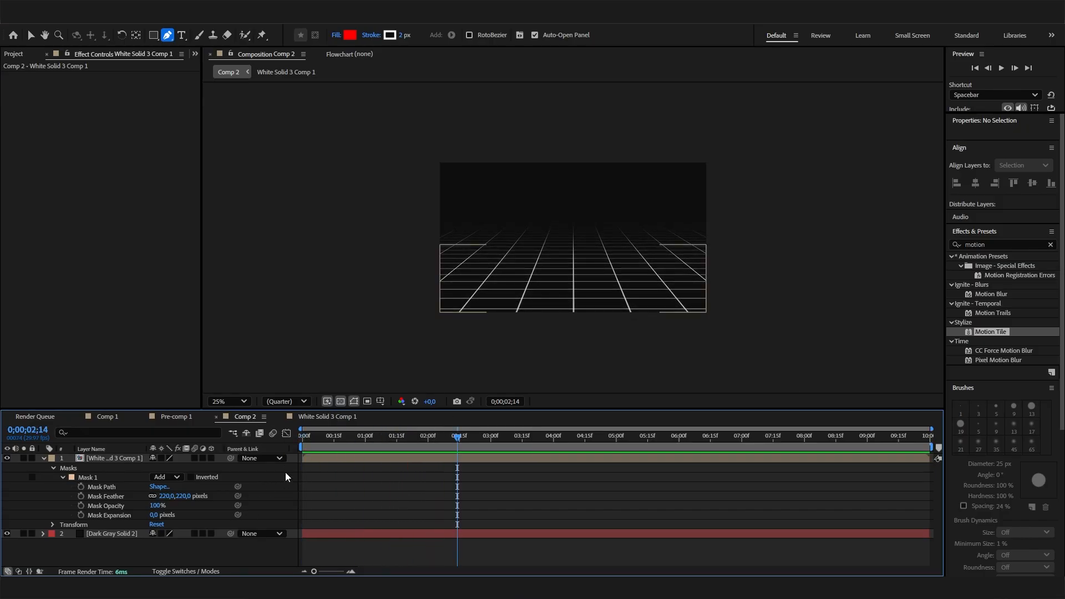
click(106, 417)
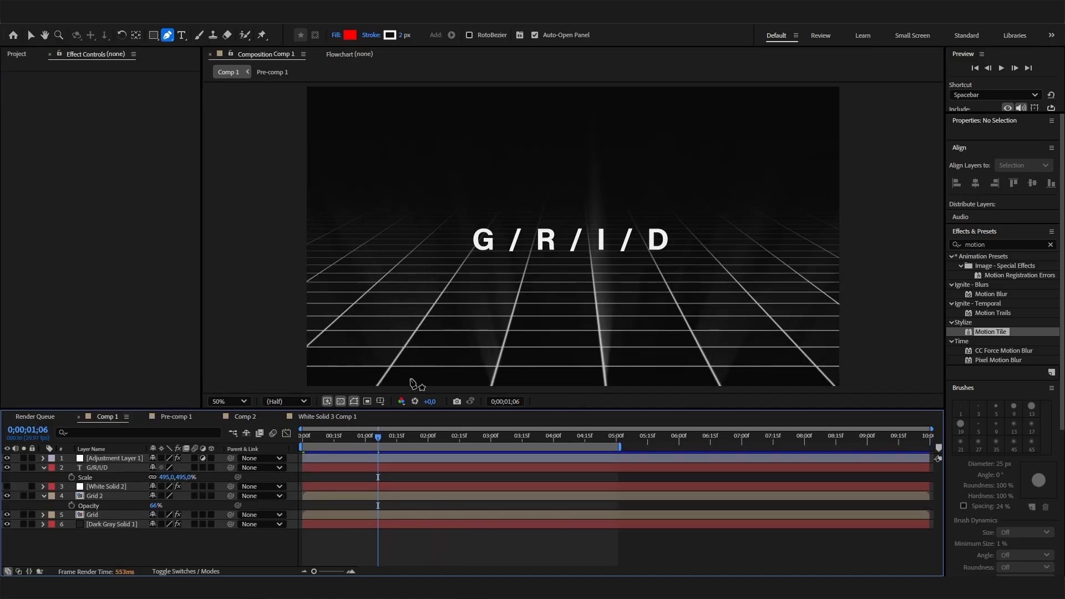
click(302, 418)
click(245, 416)
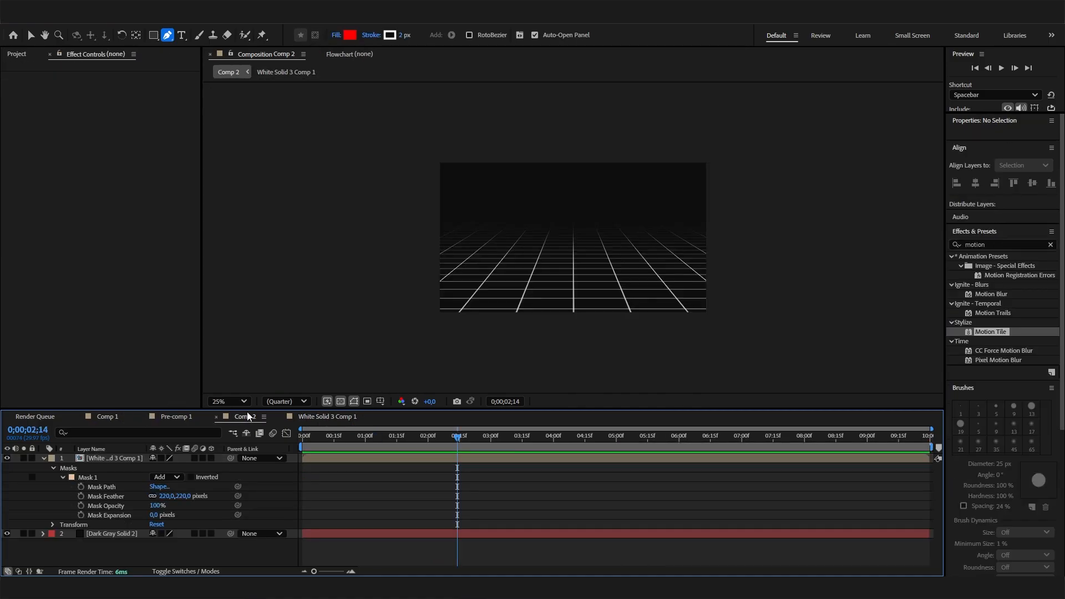
Duplicate the masked grid layer and apply CC Light Burst 2.5 to the lower copy
click(109, 460)
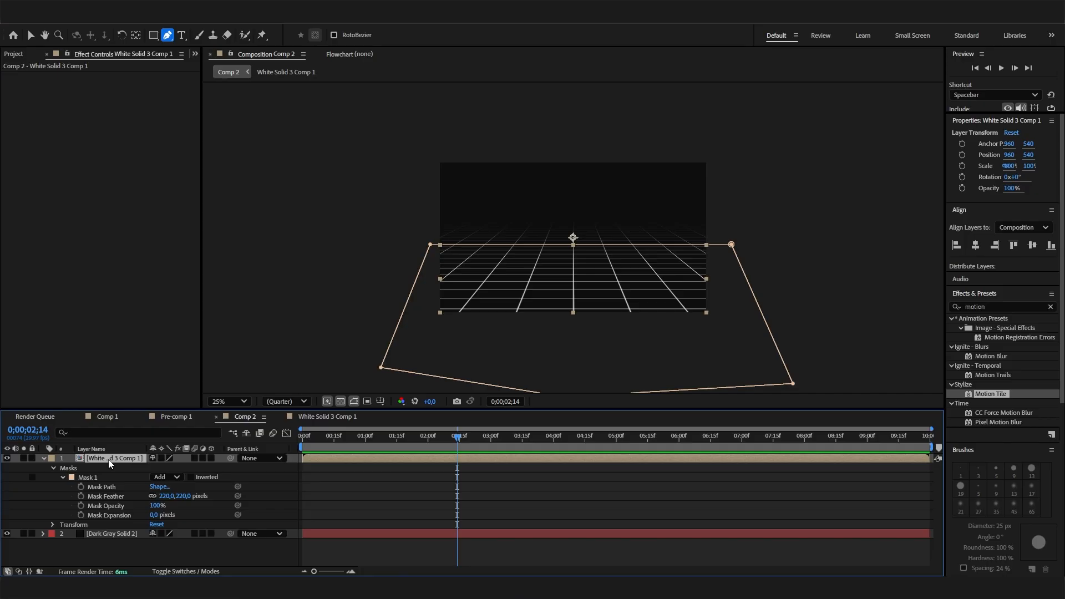
key(ctrl+d)
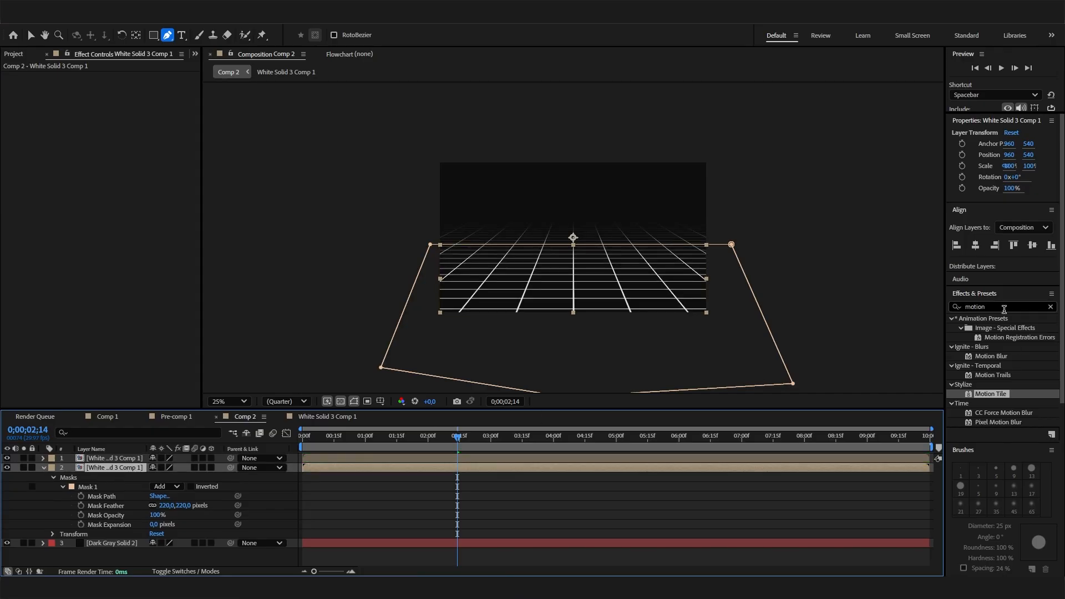
click(1004, 308)
text(light b)
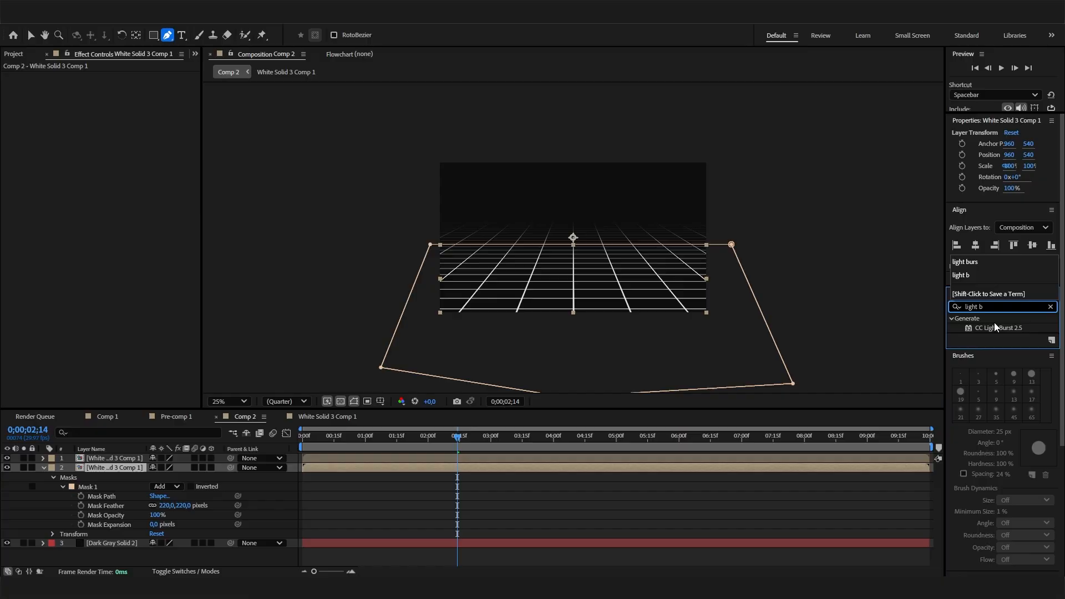
click(995, 326)
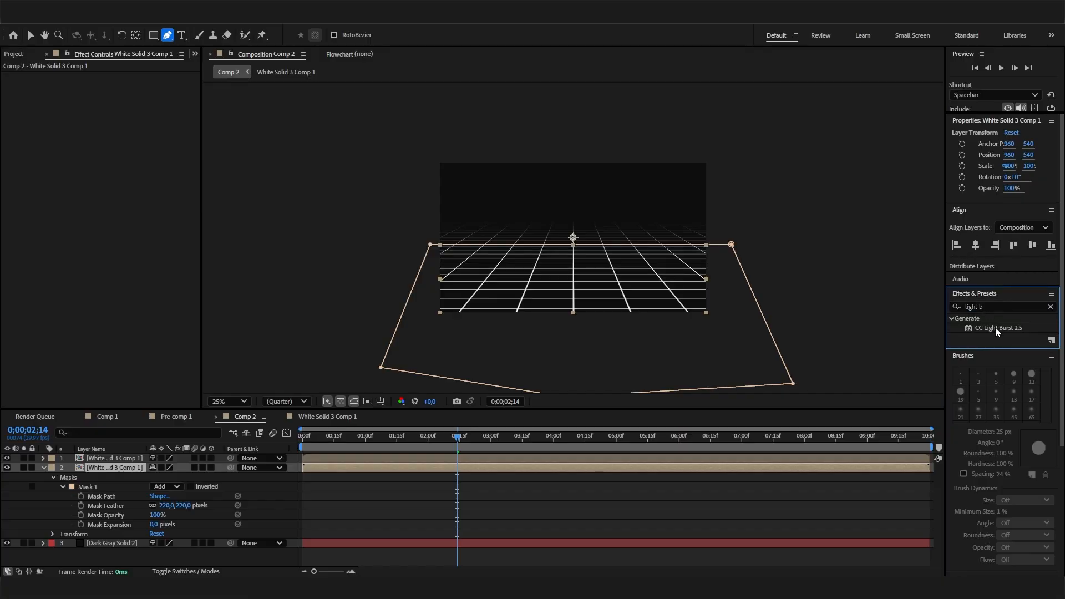
drag(996, 328, 125, 467)
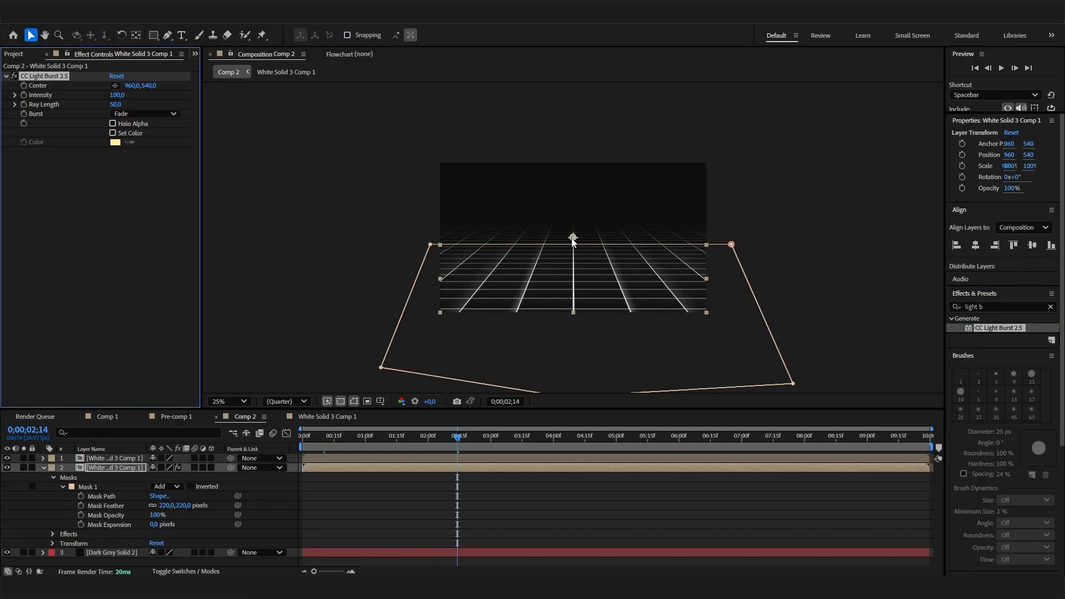
Move the CC Light Burst center far below the frame, to about 944, 1868, and check the upward rays at another frame
drag(572, 239, 570, 391)
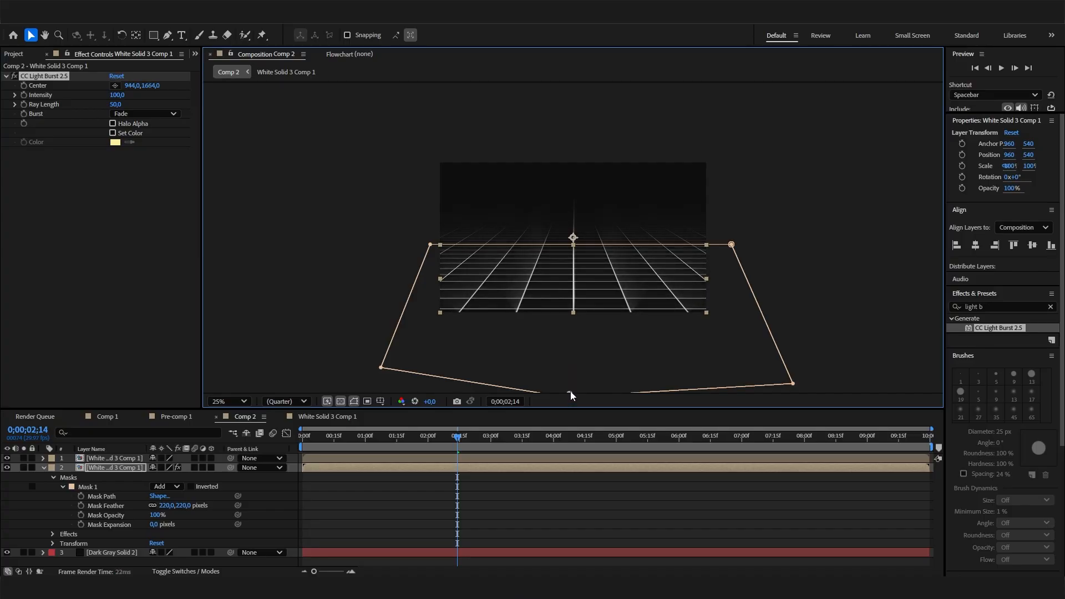
key(comma)
drag(571, 315, 572, 348)
click(573, 507)
key(period)
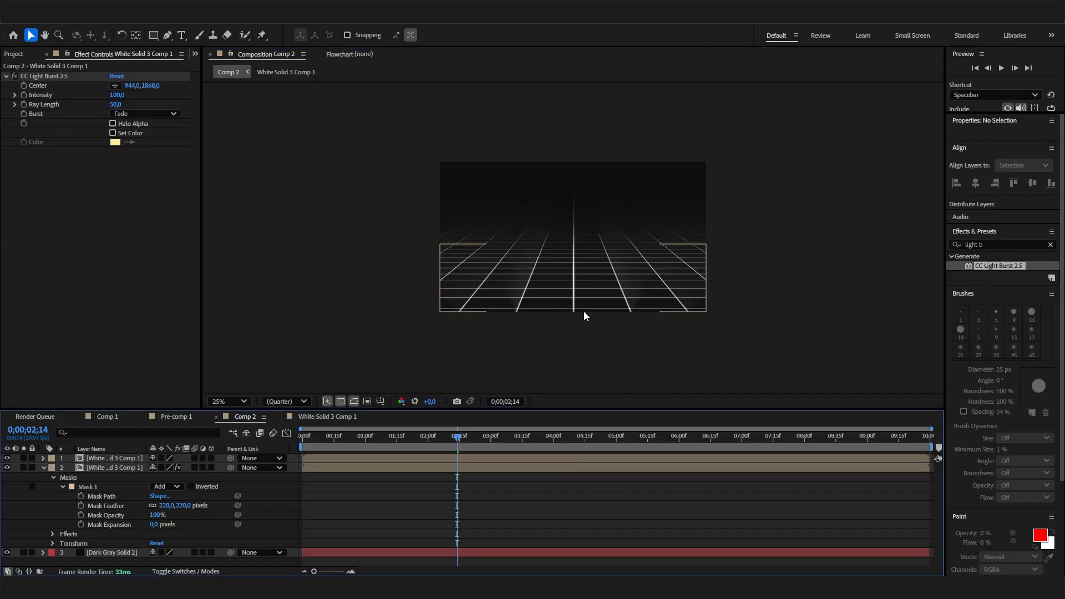
mouse_move(457, 443)
mouse_down()
mouse_move(504, 441)
mouse_move(348, 448)
mouse_move(514, 447)
mouse_move(462, 447)
mouse_move(478, 444)
mouse_up()
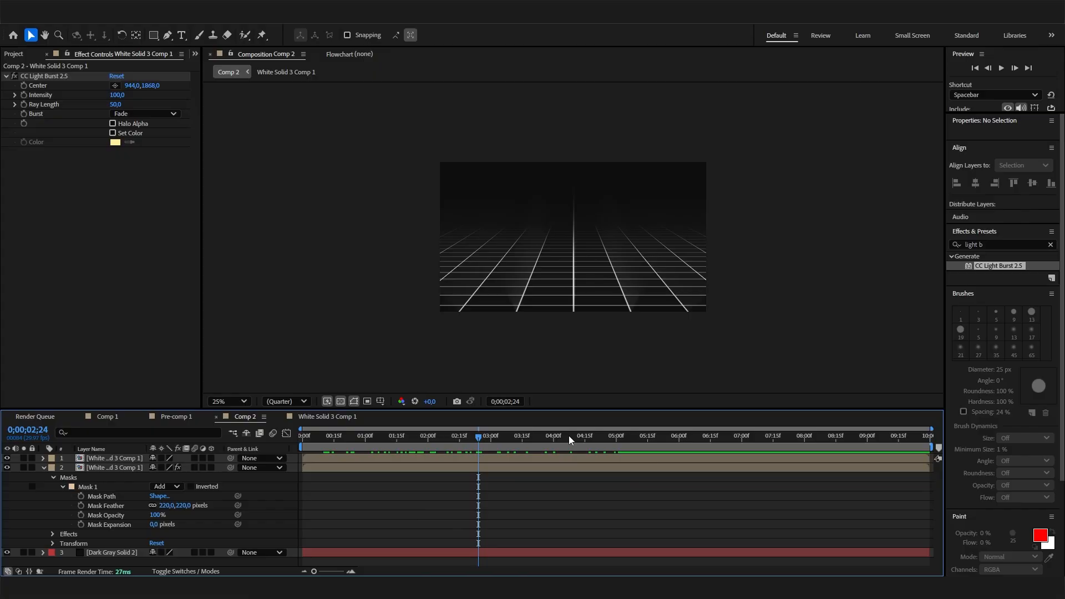
Add the Noise & Grain Fractal Noise effect above CC Light Burst 2.5 on the lower grid copy
click(968, 244)
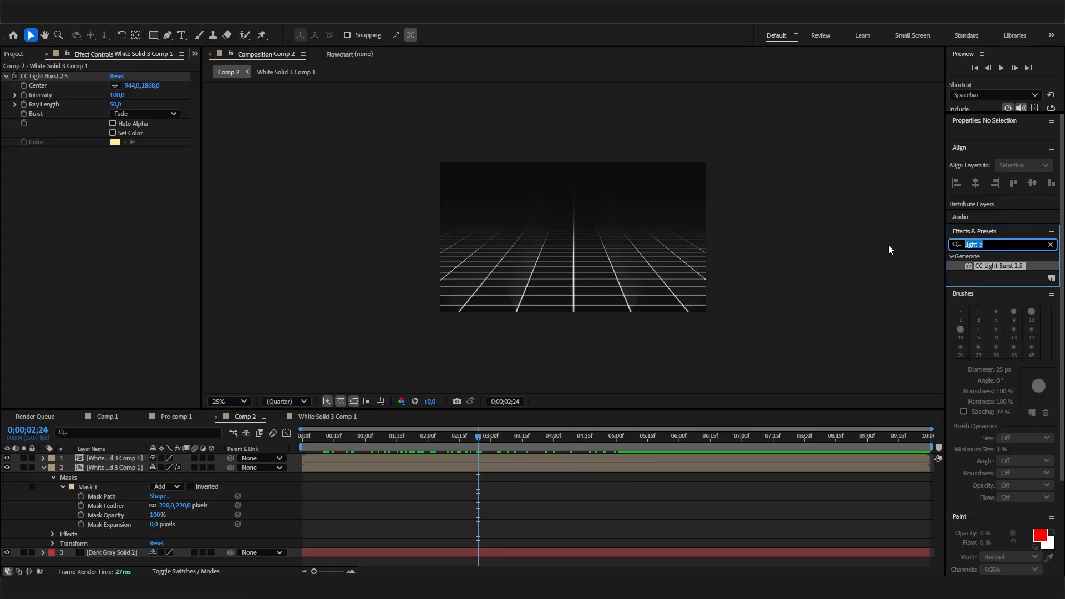
text(fract)
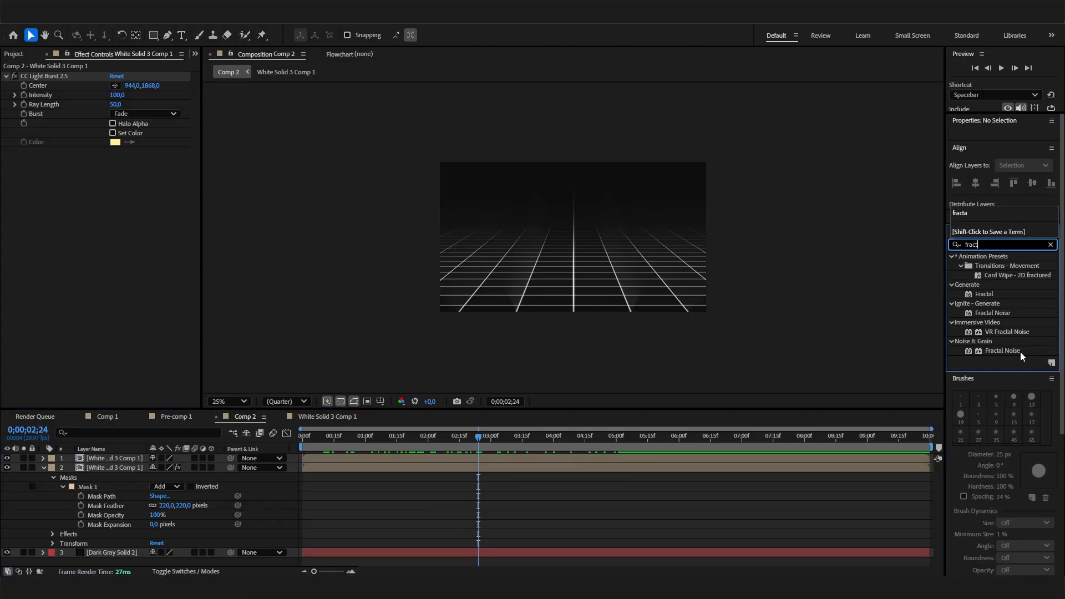
drag(1020, 352, 79, 77)
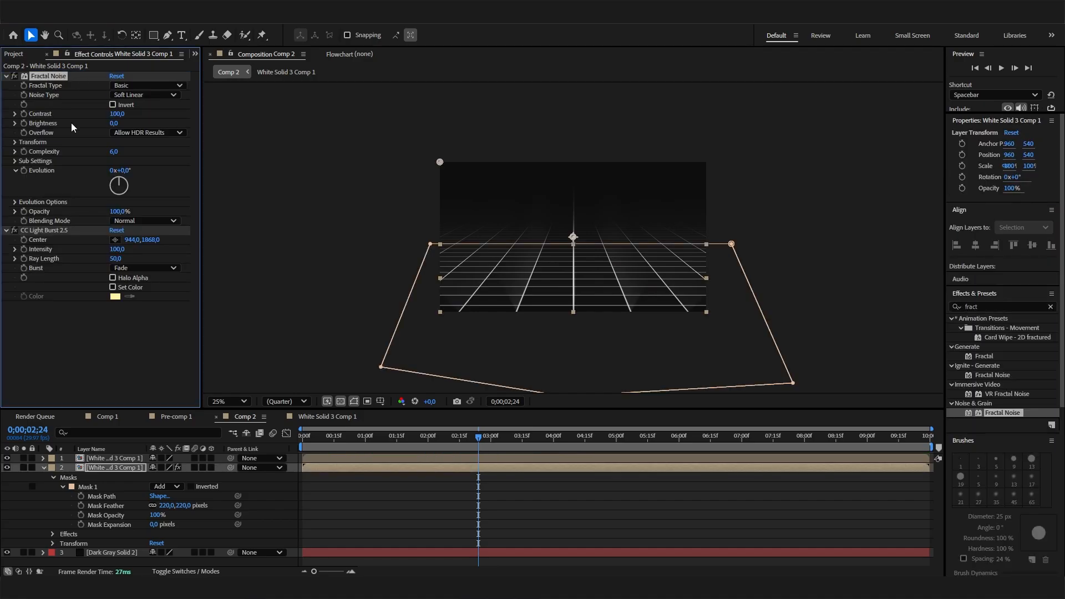
Set the Fractal Noise contrast to 500 and its complexity to 1
click(119, 114)
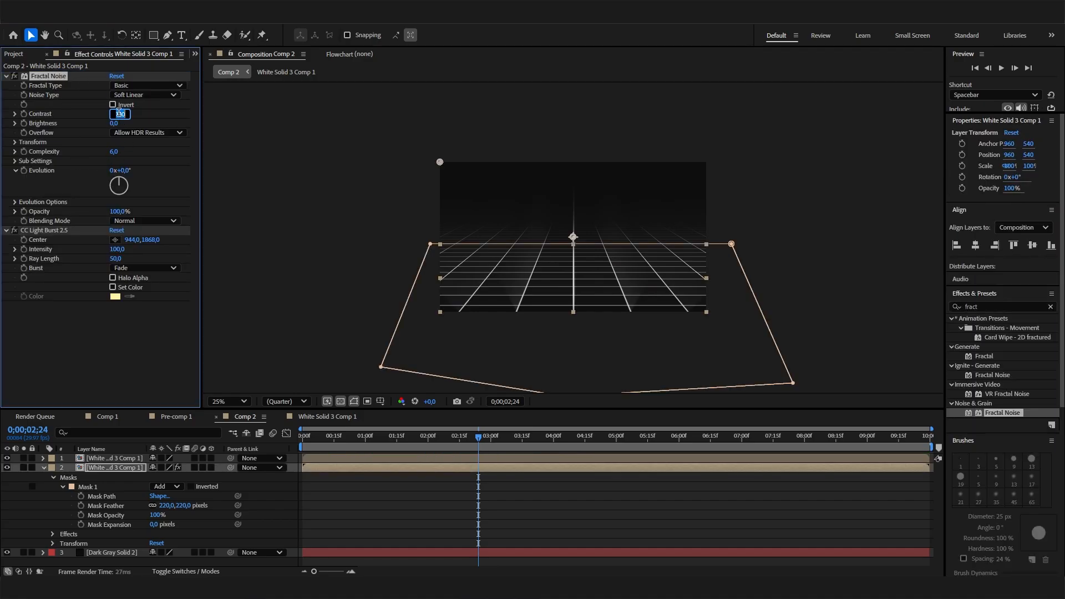
text(500,0)
click(114, 152)
text(1)
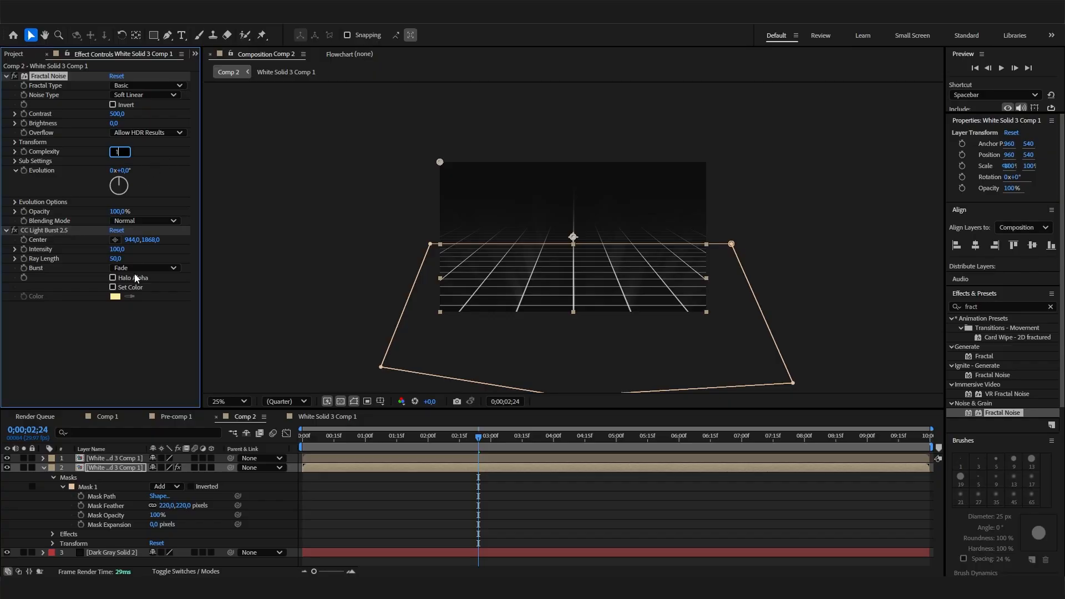
click(137, 283)
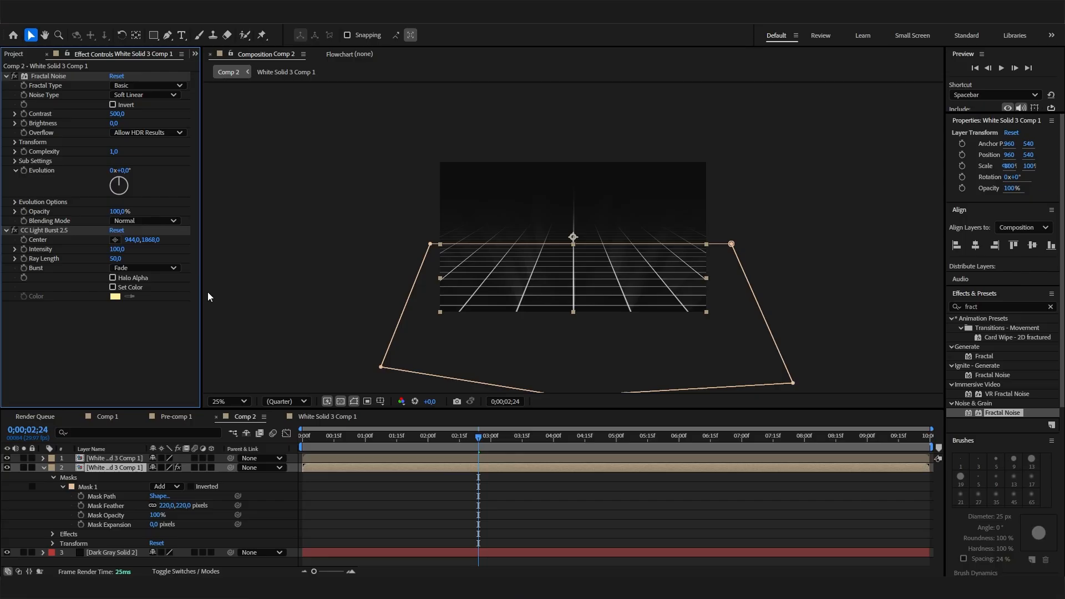
Keyframe the Fractal Noise Evolution from 0° at the first frame to more than one full turn at 0;00;04;29
drag(315, 436, 254, 437)
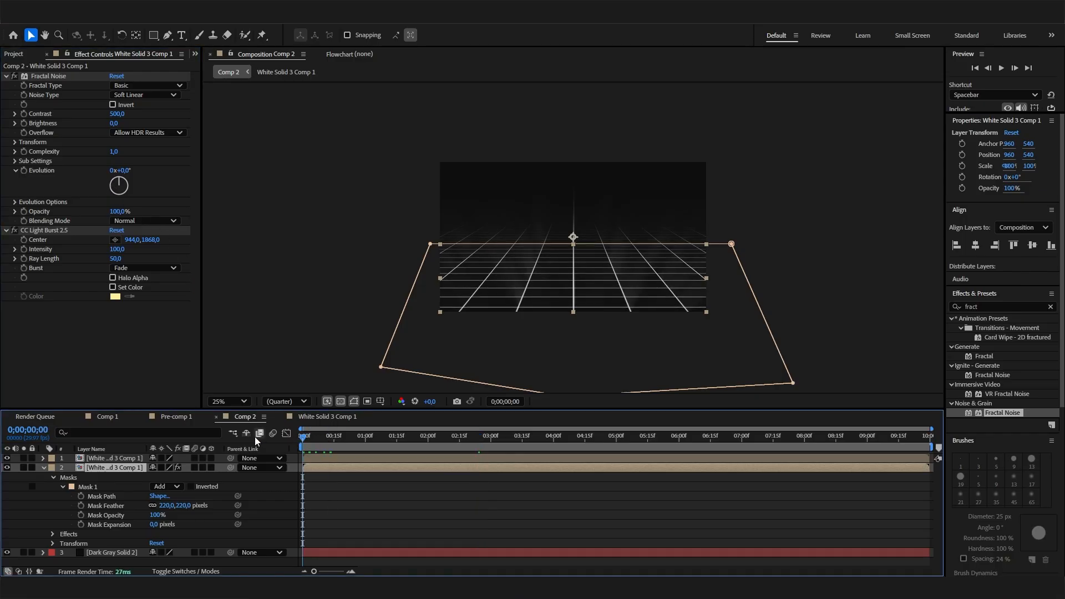
click(22, 170)
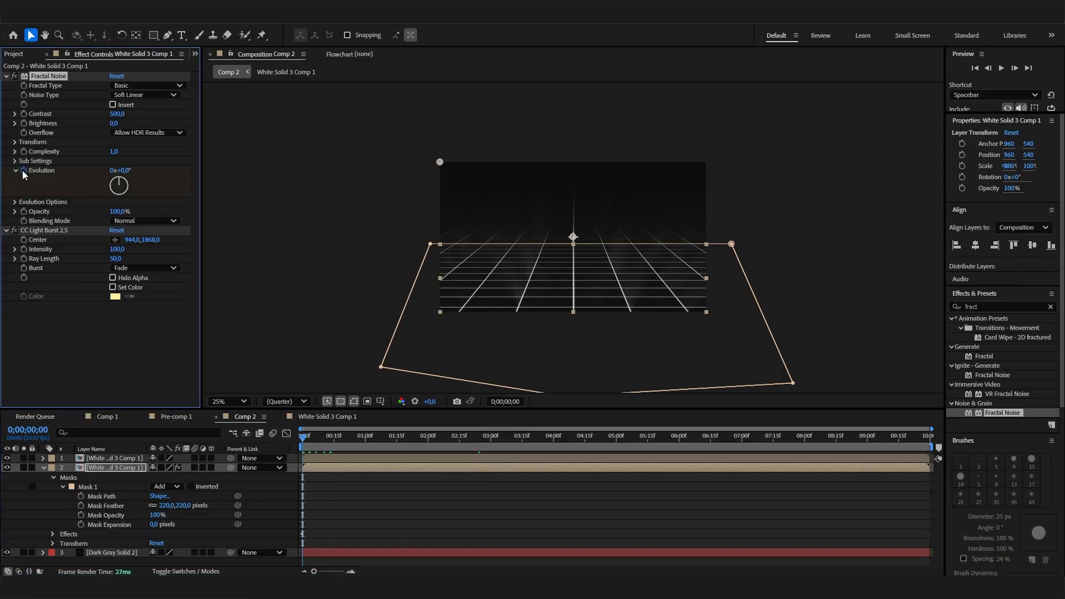
click(615, 437)
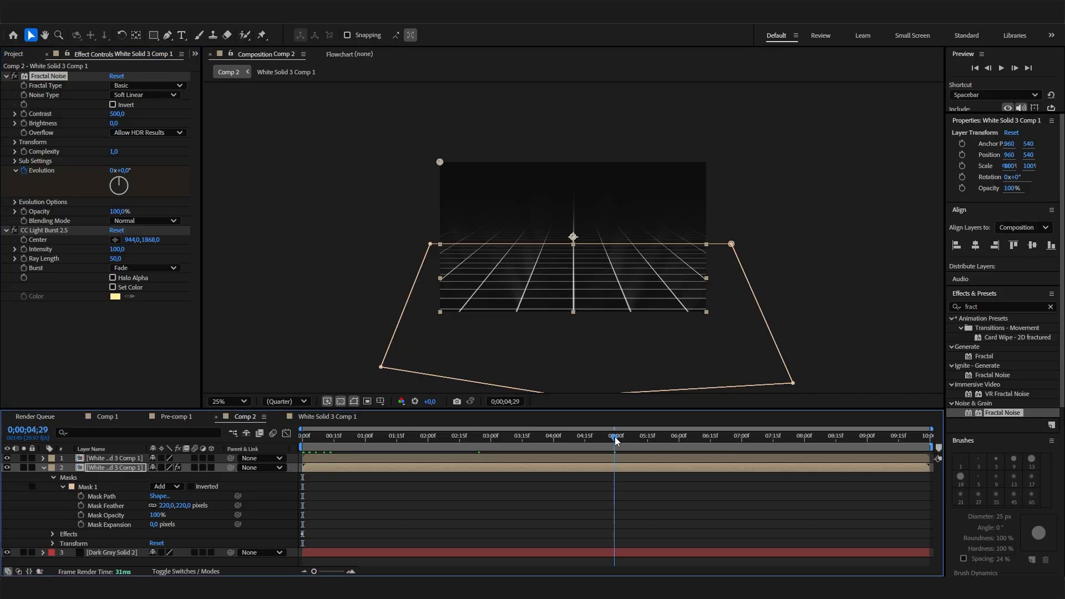
drag(121, 186, 58, 195)
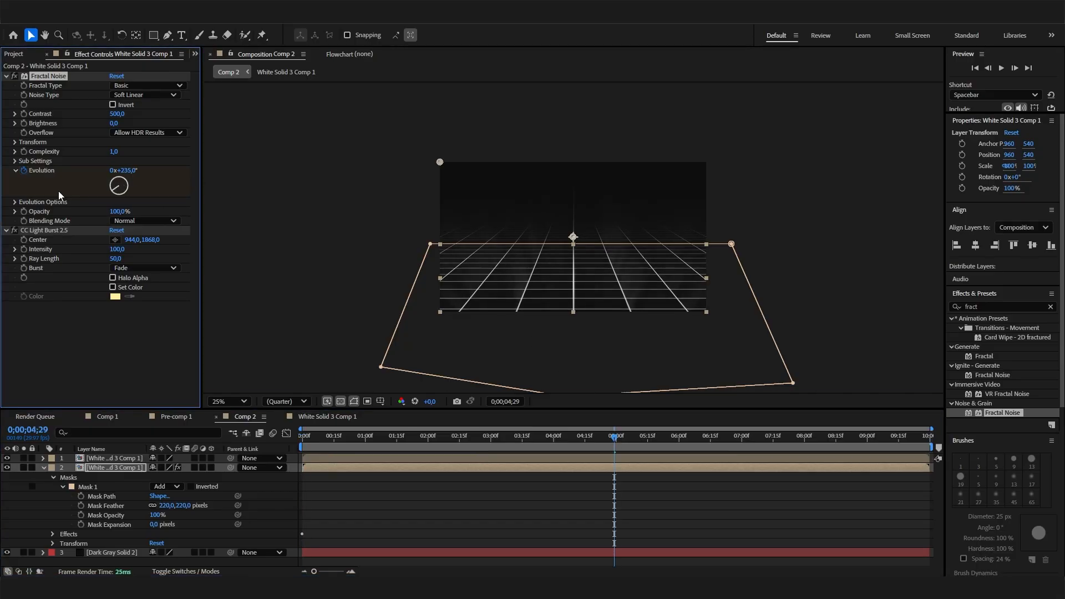
drag(189, 176, 28, 197)
Play Comp 2 from the start to check the flickering rays, compare them with Comp 1, and examine another frame
drag(615, 438, 255, 493)
key(space)
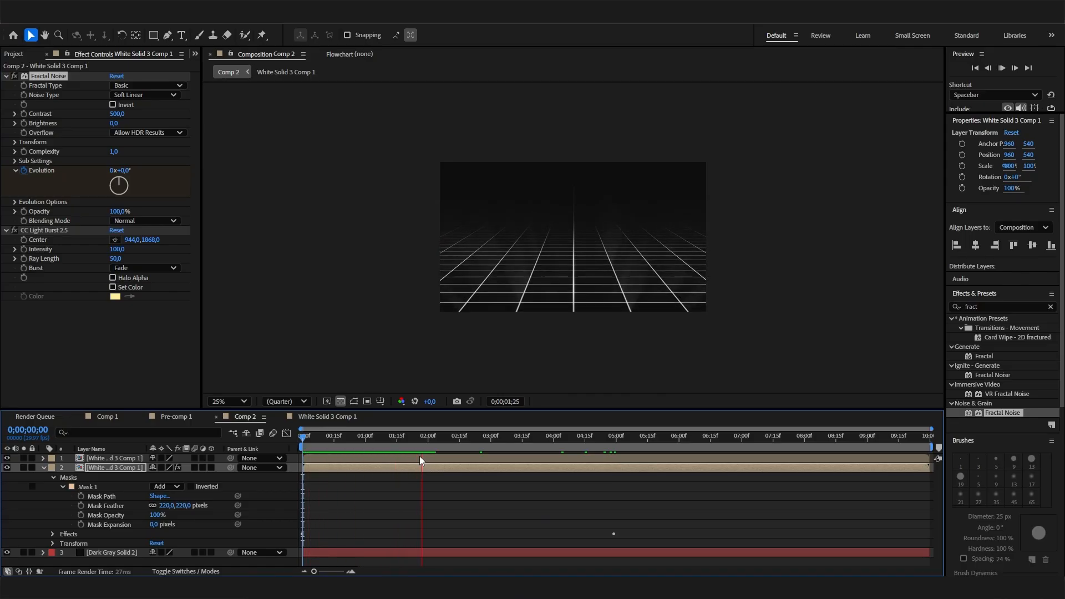
key(space)
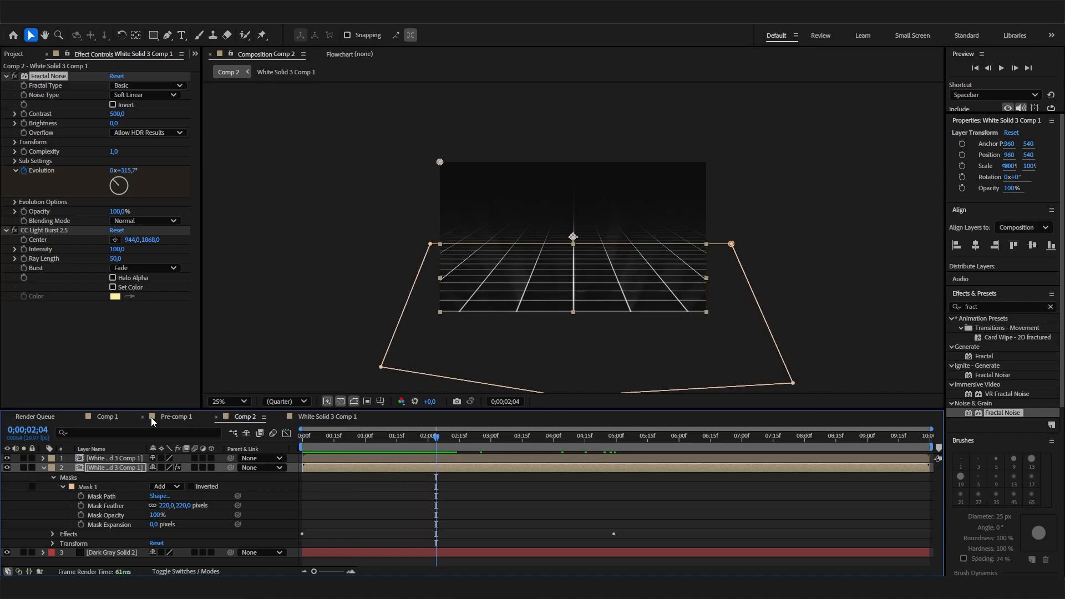
click(111, 416)
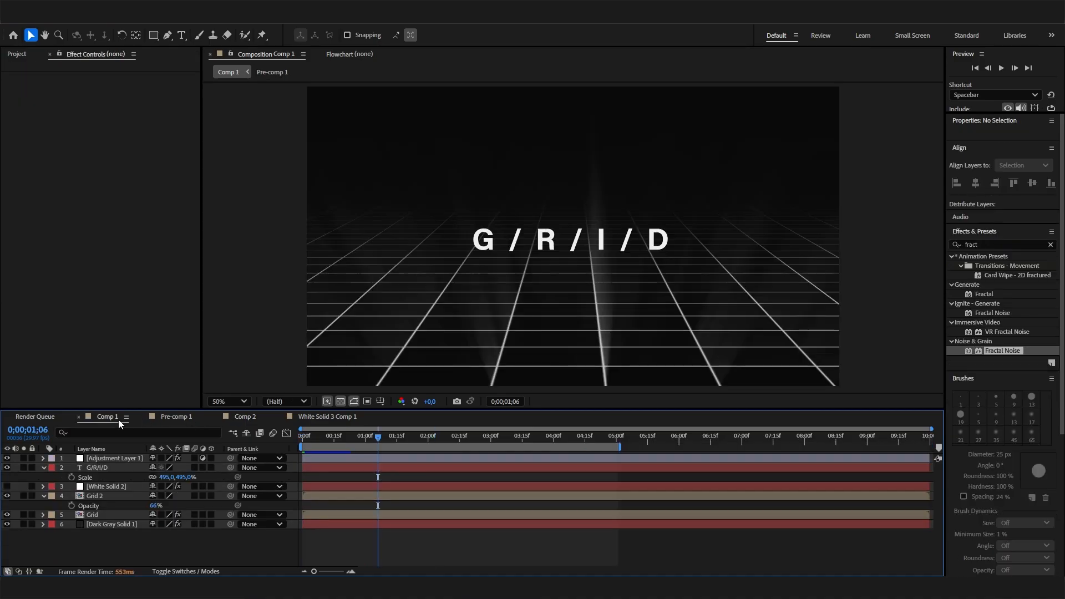
click(330, 417)
click(271, 414)
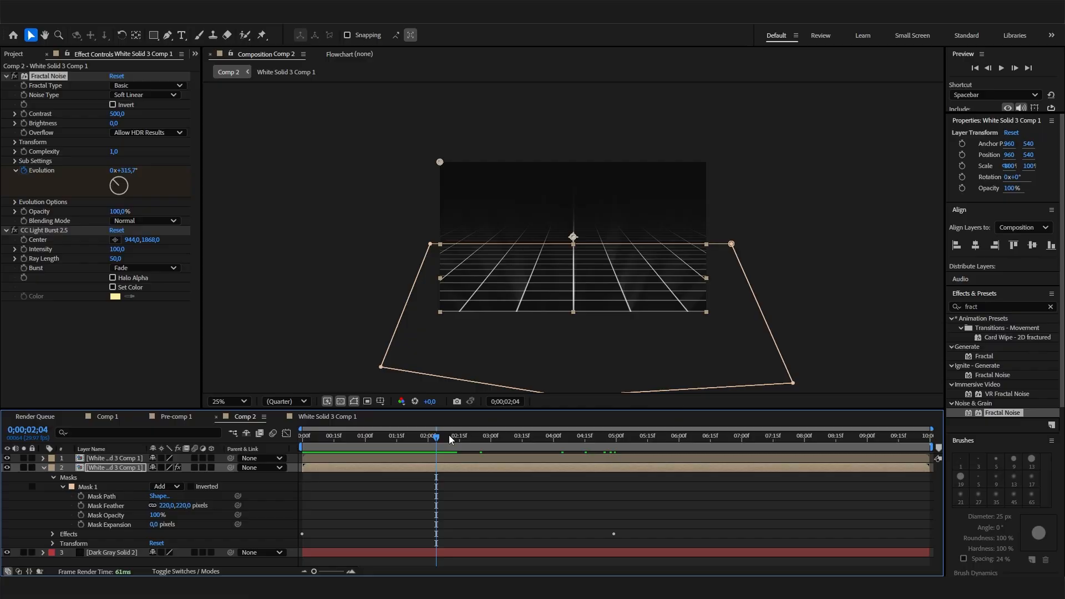
drag(449, 436, 484, 448)
Adjust the opacity of the lower grid copy, trying 30% before settling on 72%, and preview the flickering rays at each value
click(132, 467)
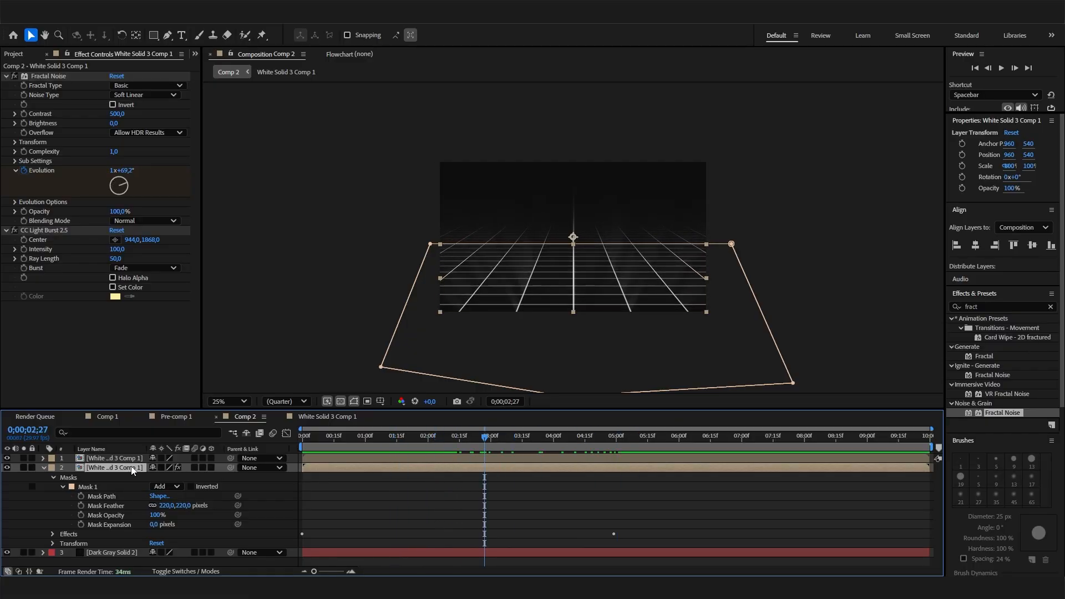
key(t)
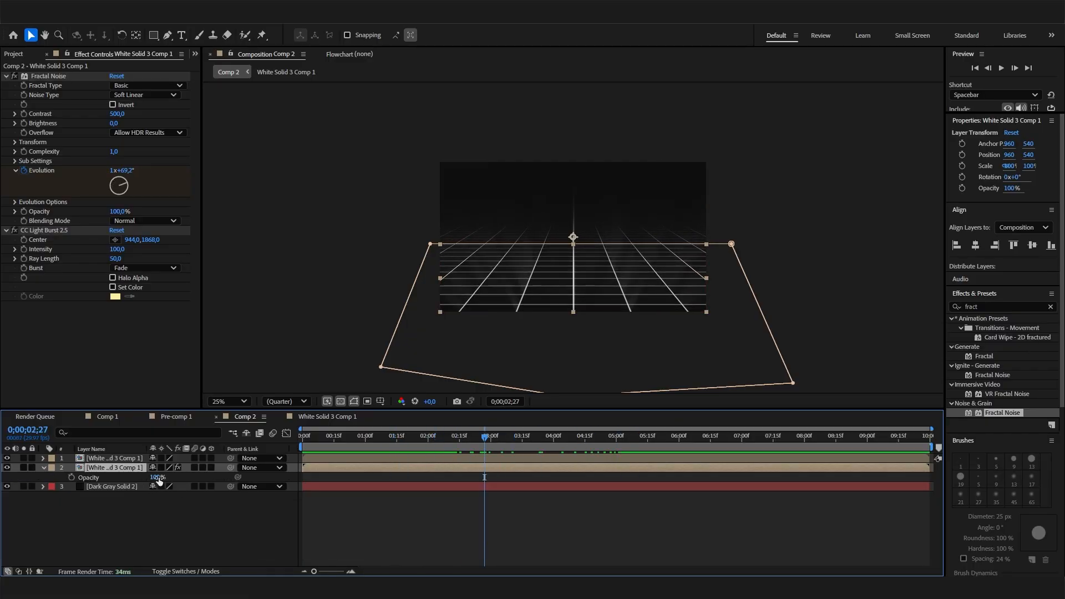
drag(158, 480, 126, 479)
click(246, 497)
key(space)
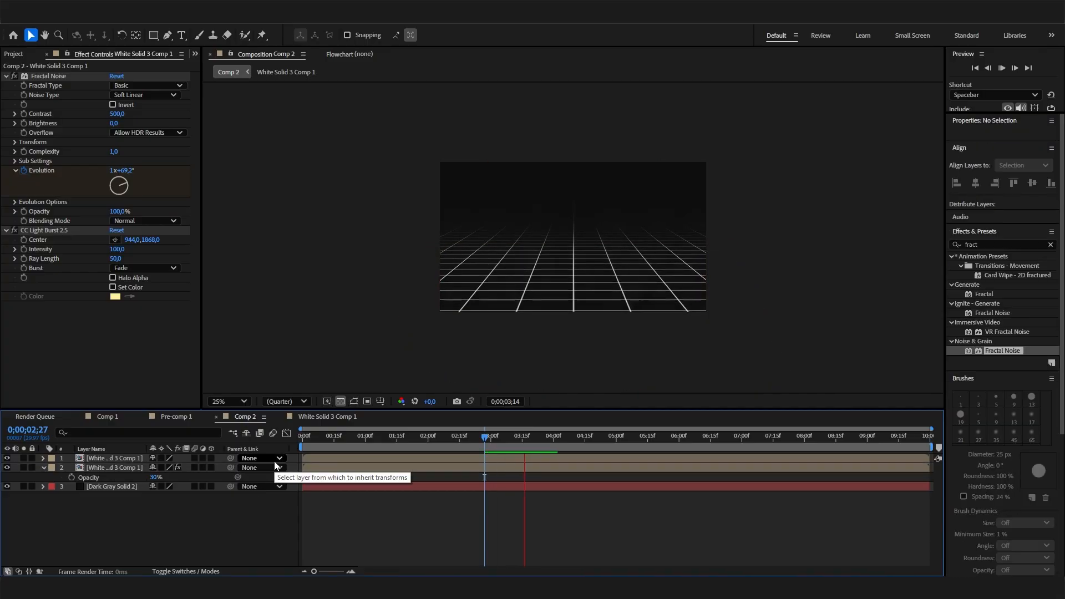
key(space)
drag(156, 477, 194, 482)
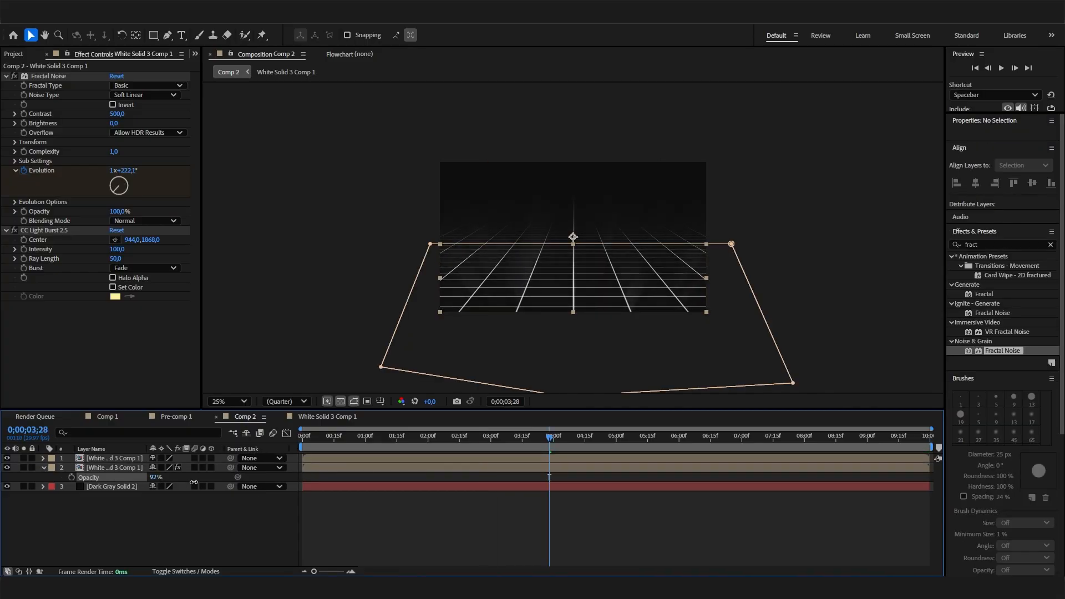
click(235, 492)
key(space)
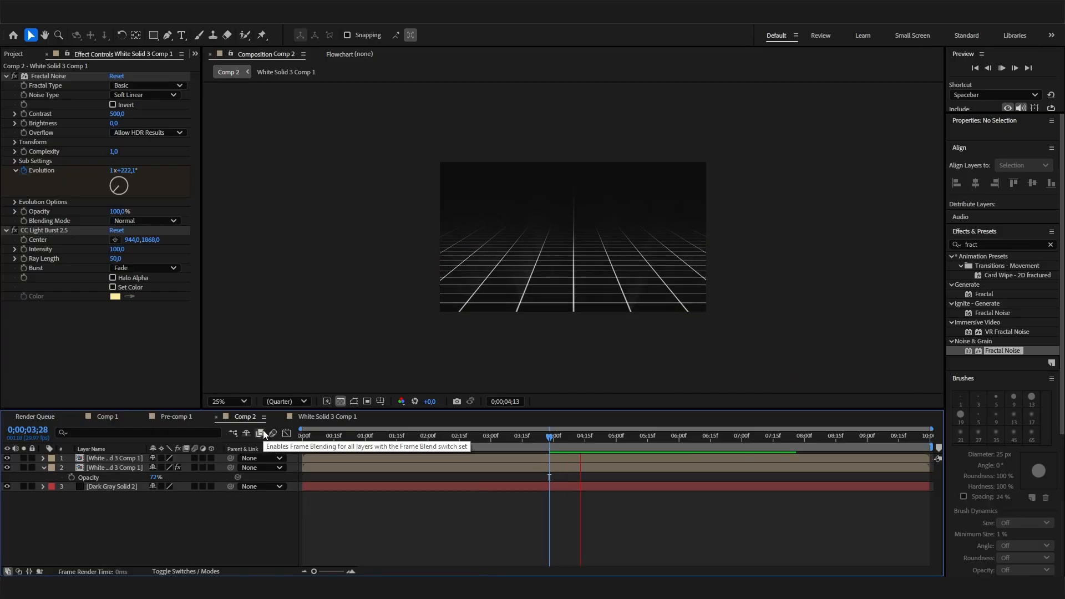
Examine the G/R/I/D text layer in Comp 1 as a reference and return to Comp 2
click(108, 417)
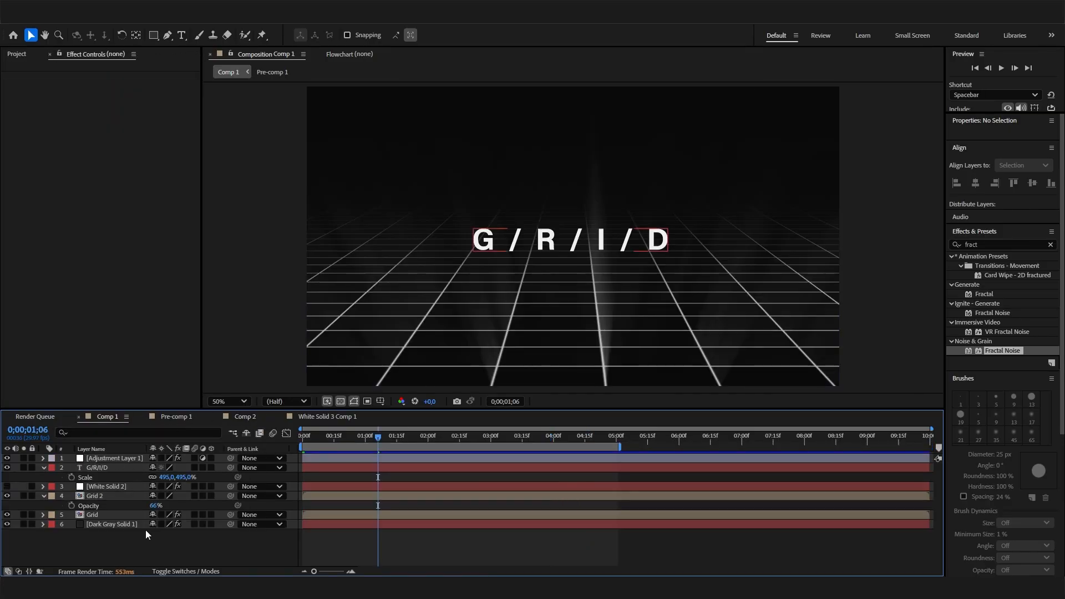
click(100, 468)
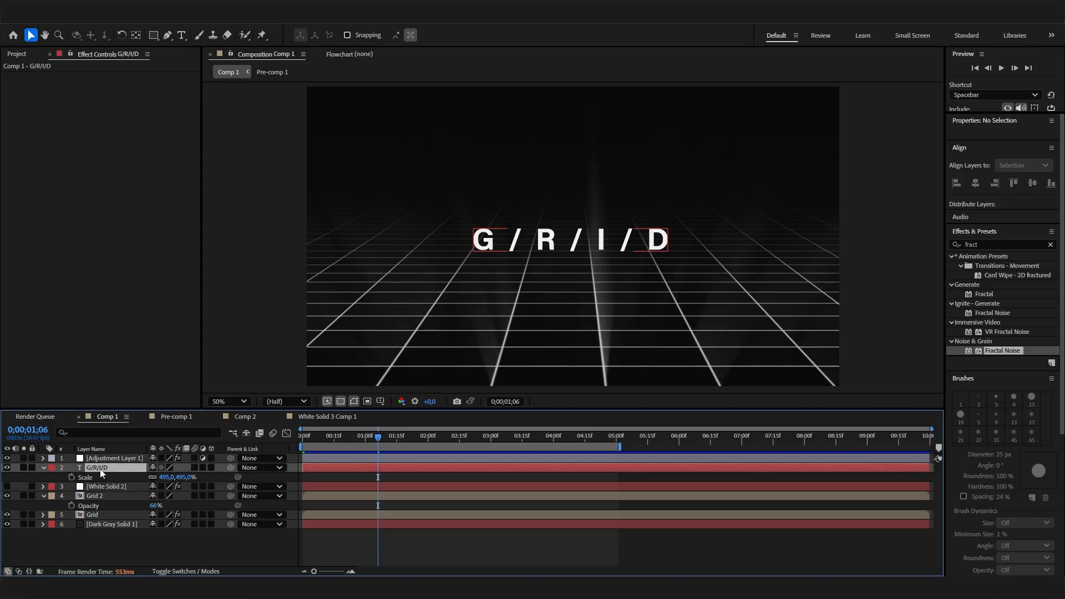
click(252, 418)
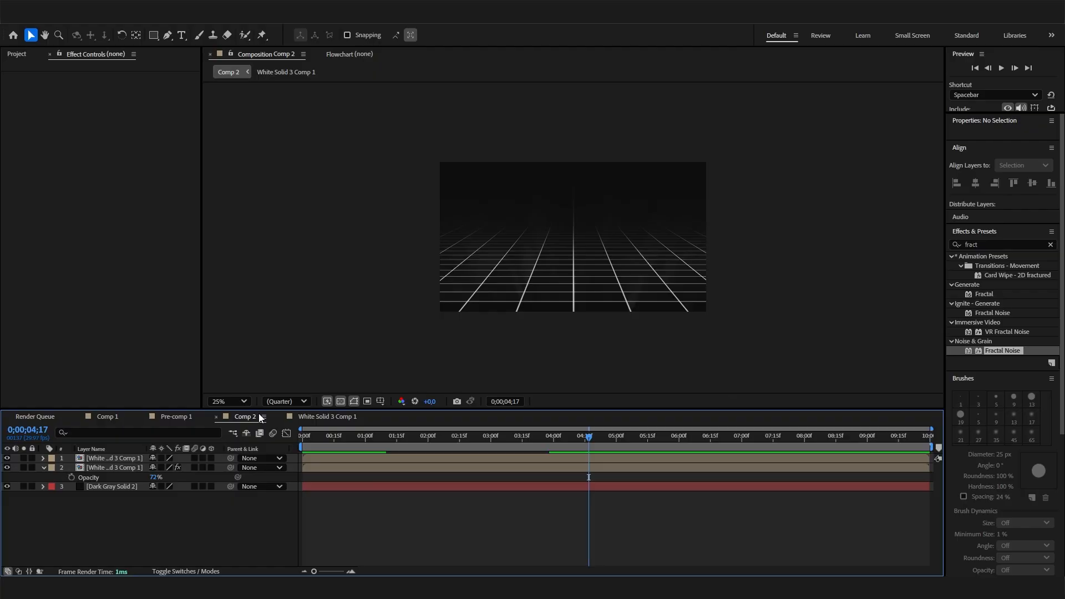